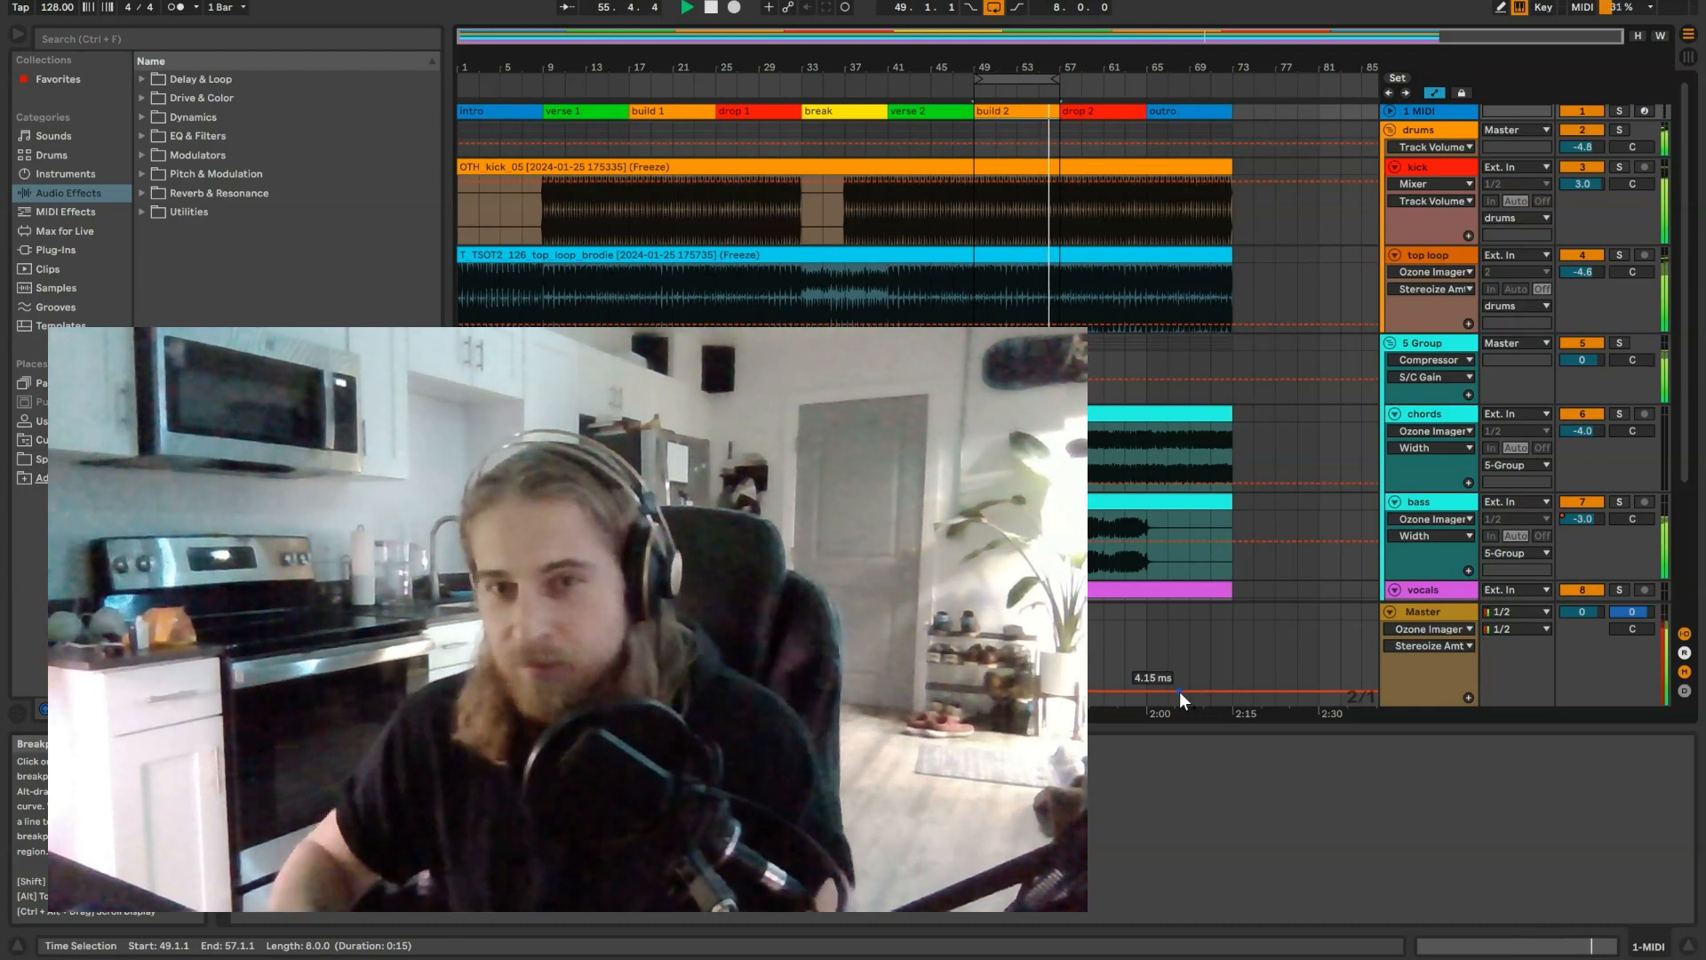
Step: Search the device browser for "ozone"
{"action": "left_click", "coordinate": [168, 39]}
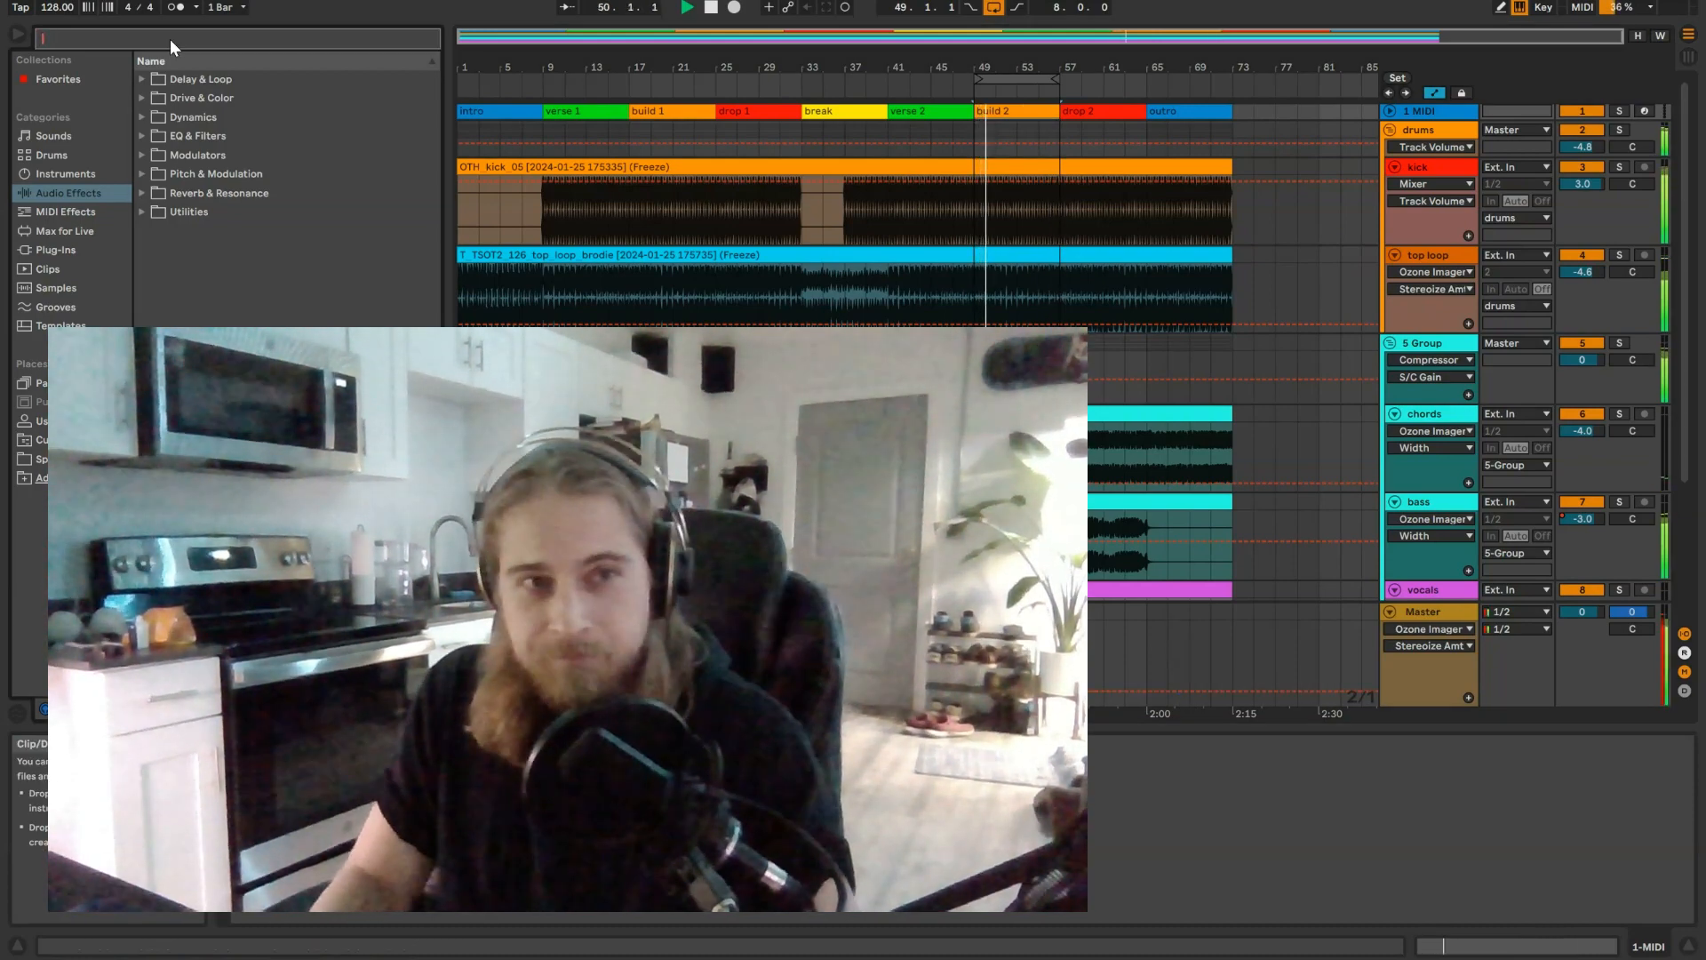
{"action": "type", "text": "ozone"}
{"action": "left_click", "coordinate": [873, 148]}
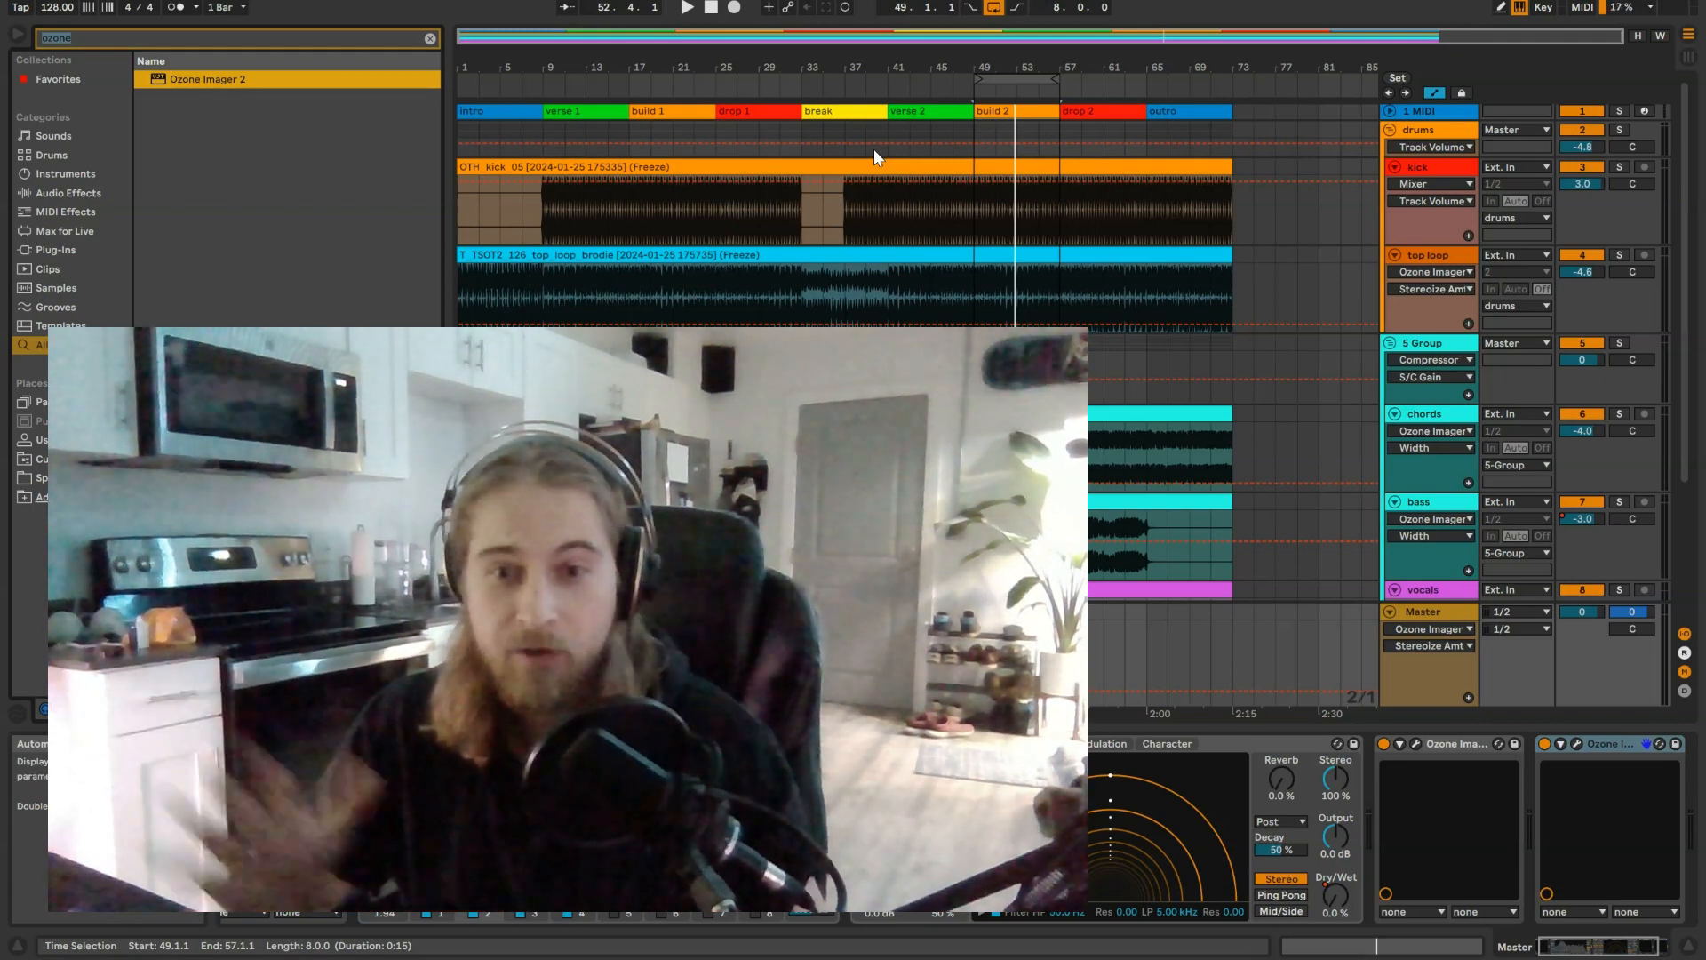
Step: Solo the kick track and play it while examining its spectrum in SPAN and its stereo image in Ozone Imager 2
{"action": "left_click", "coordinate": [1645, 225]}
{"action": "left_click", "coordinate": [1620, 167]}
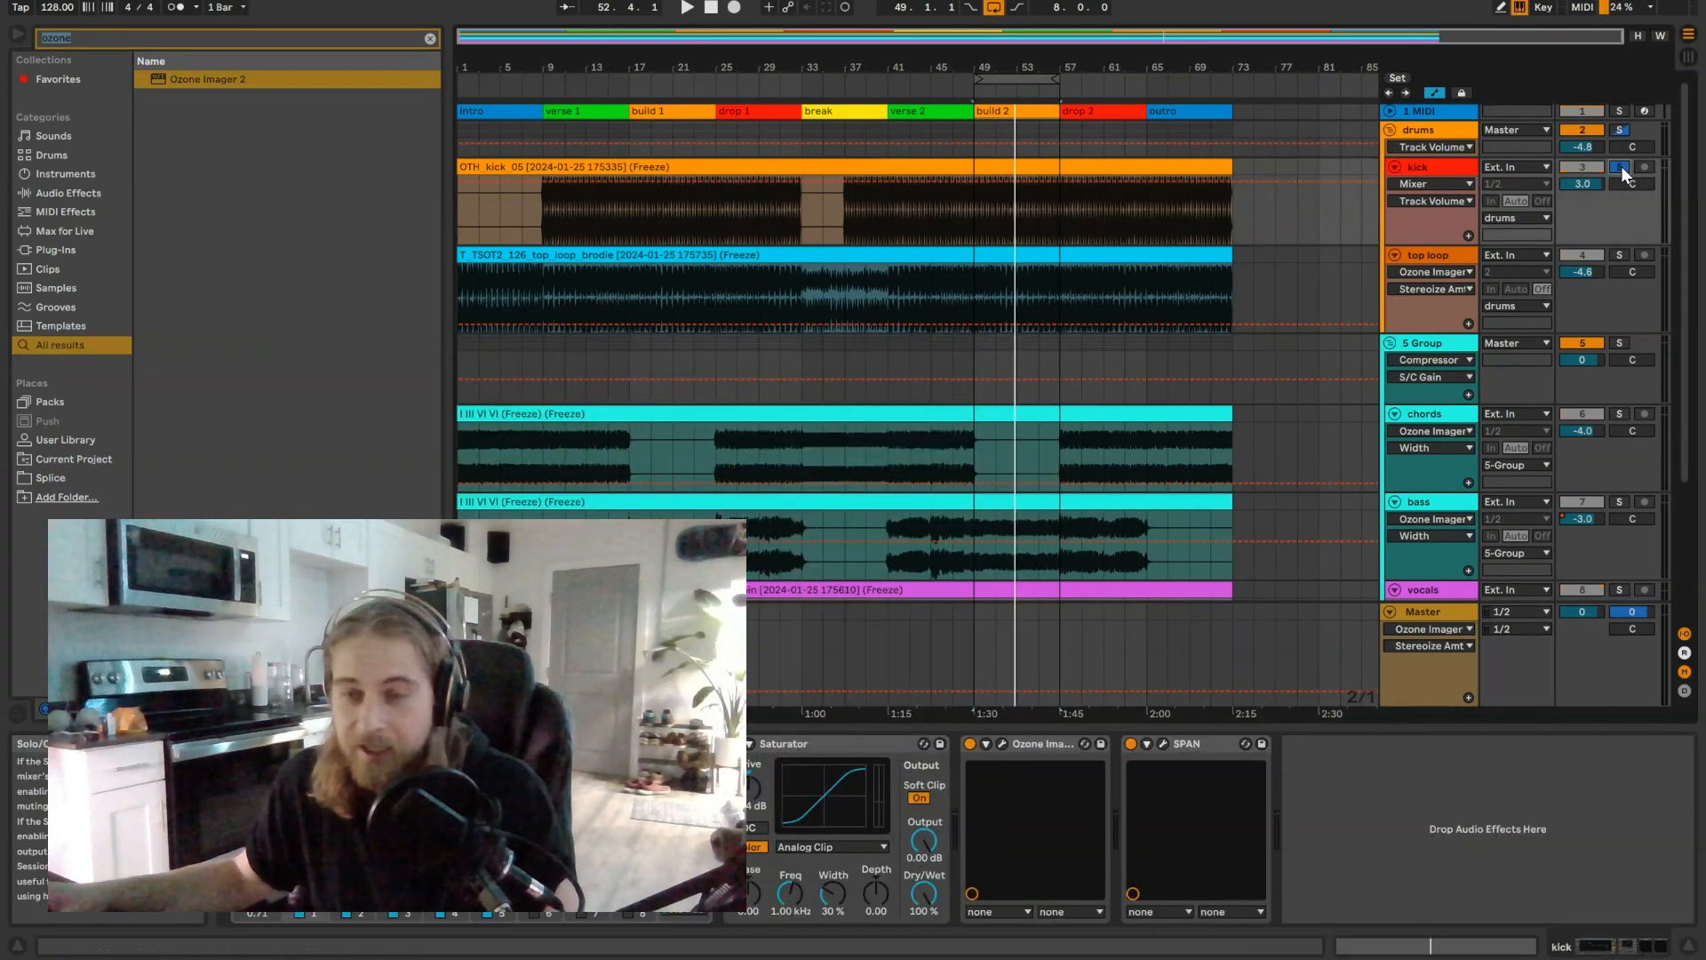
{"action": "left_click", "coordinate": [1164, 744]}
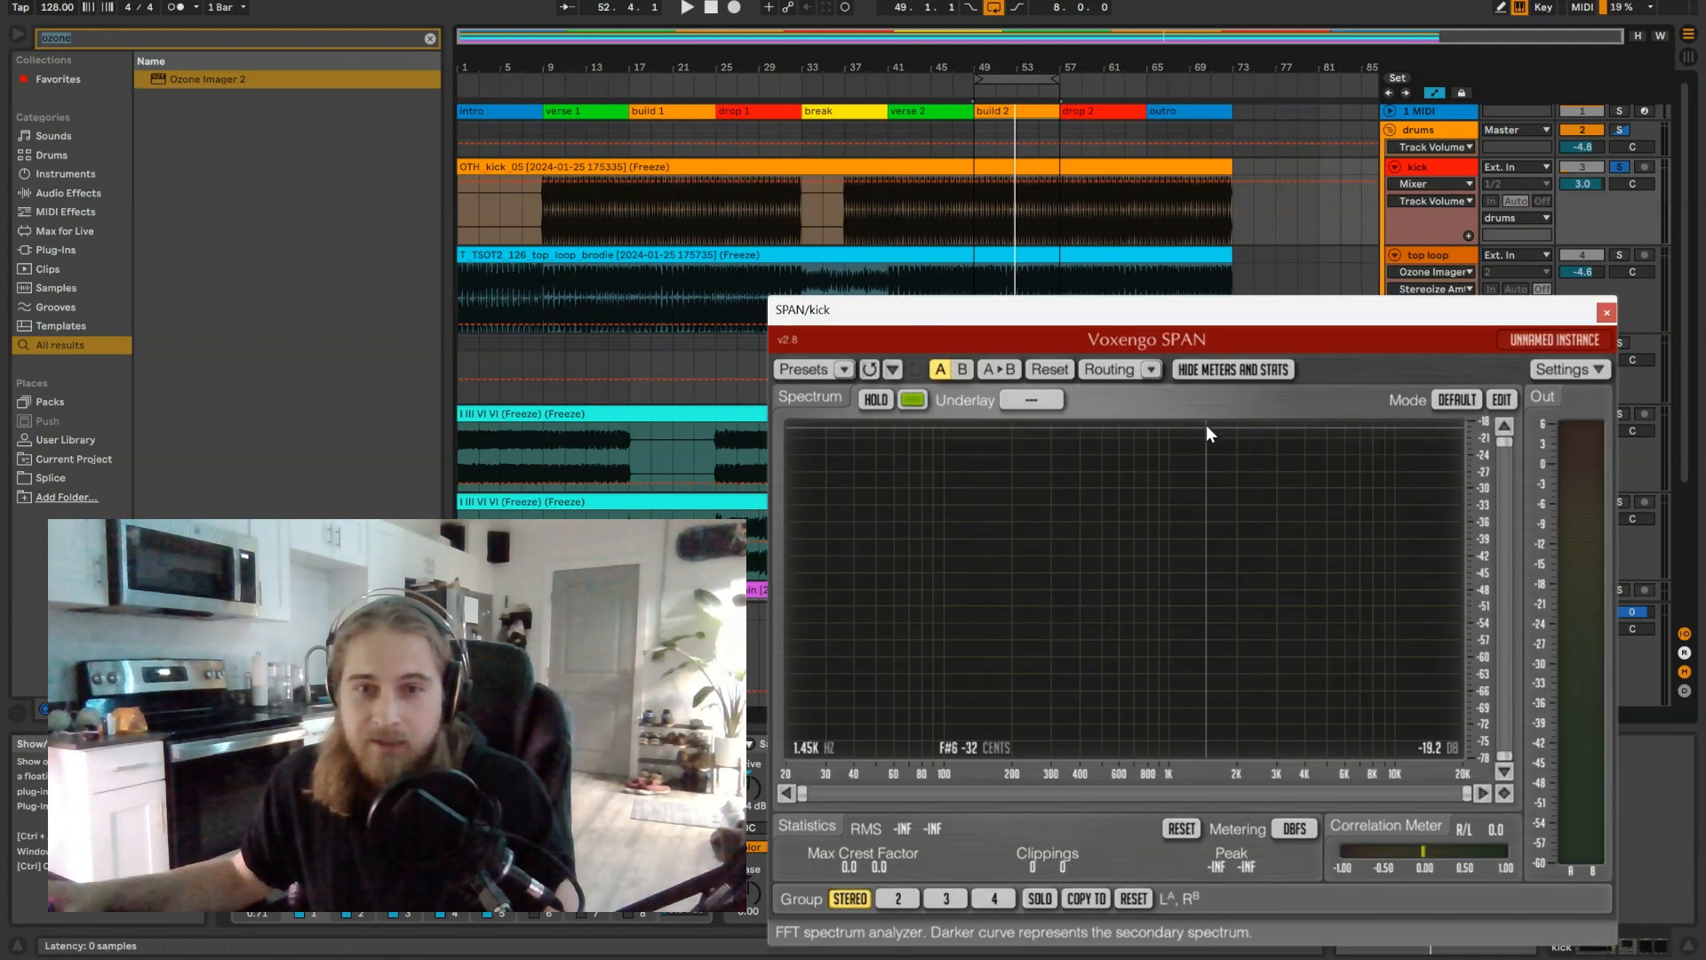
{"action": "key", "text": "space"}
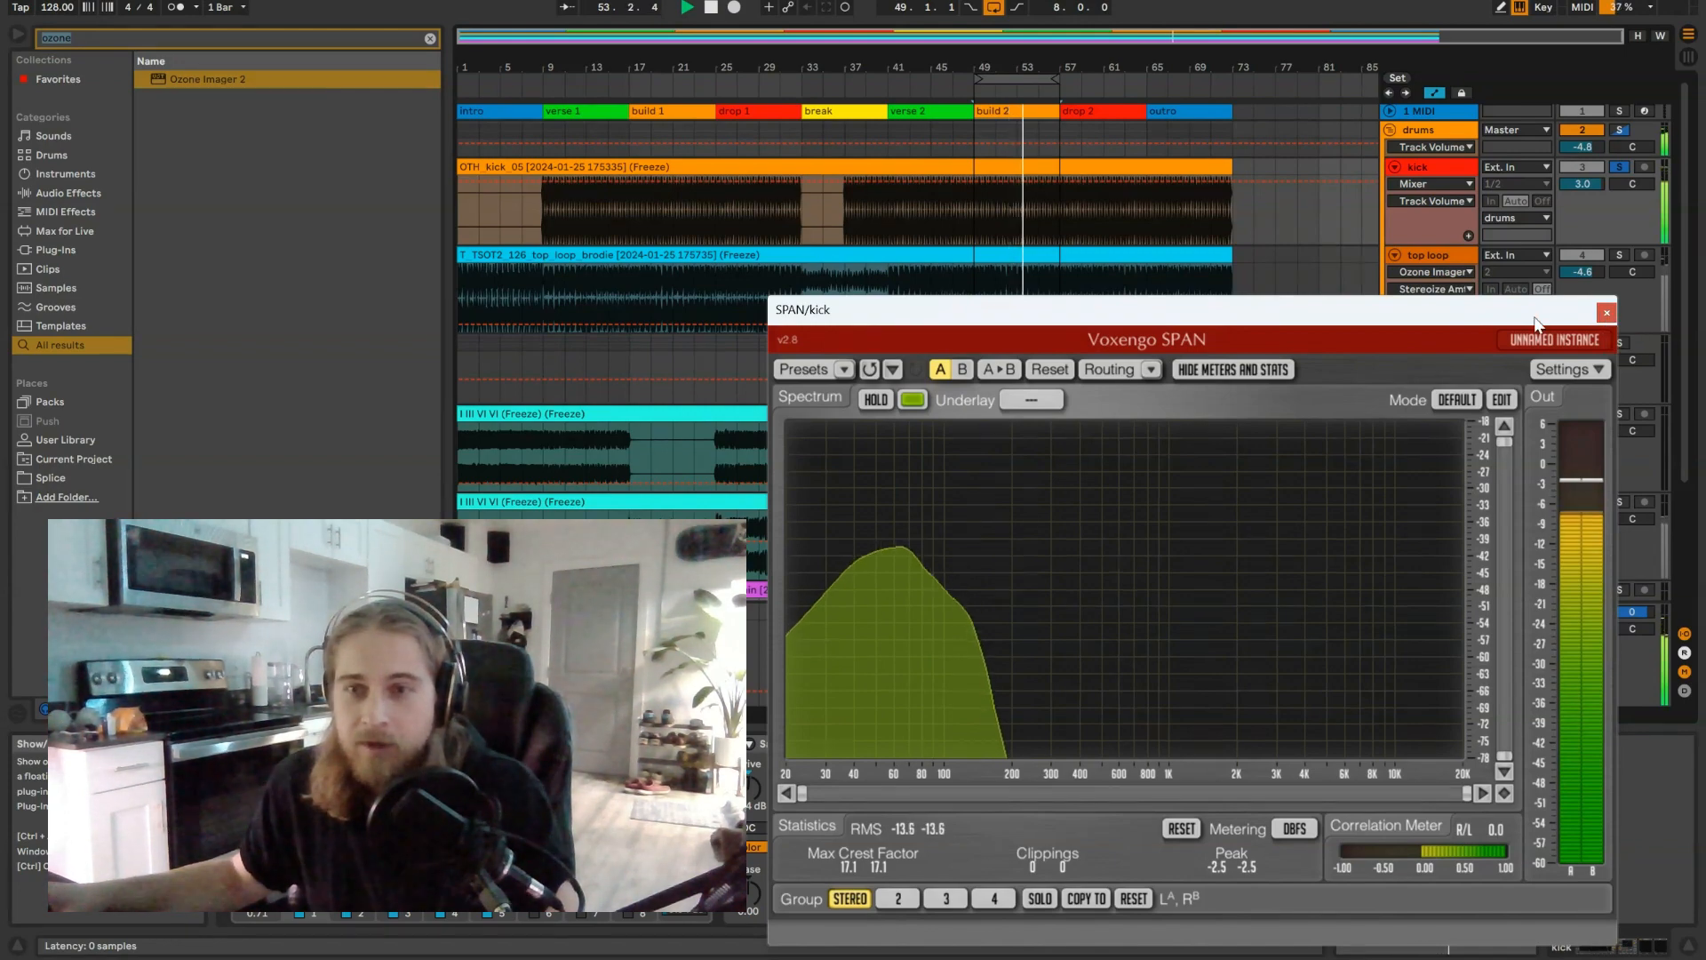
{"action": "left_click_drag", "start_coordinate": [1541, 318], "coordinate": [1250, 100]}
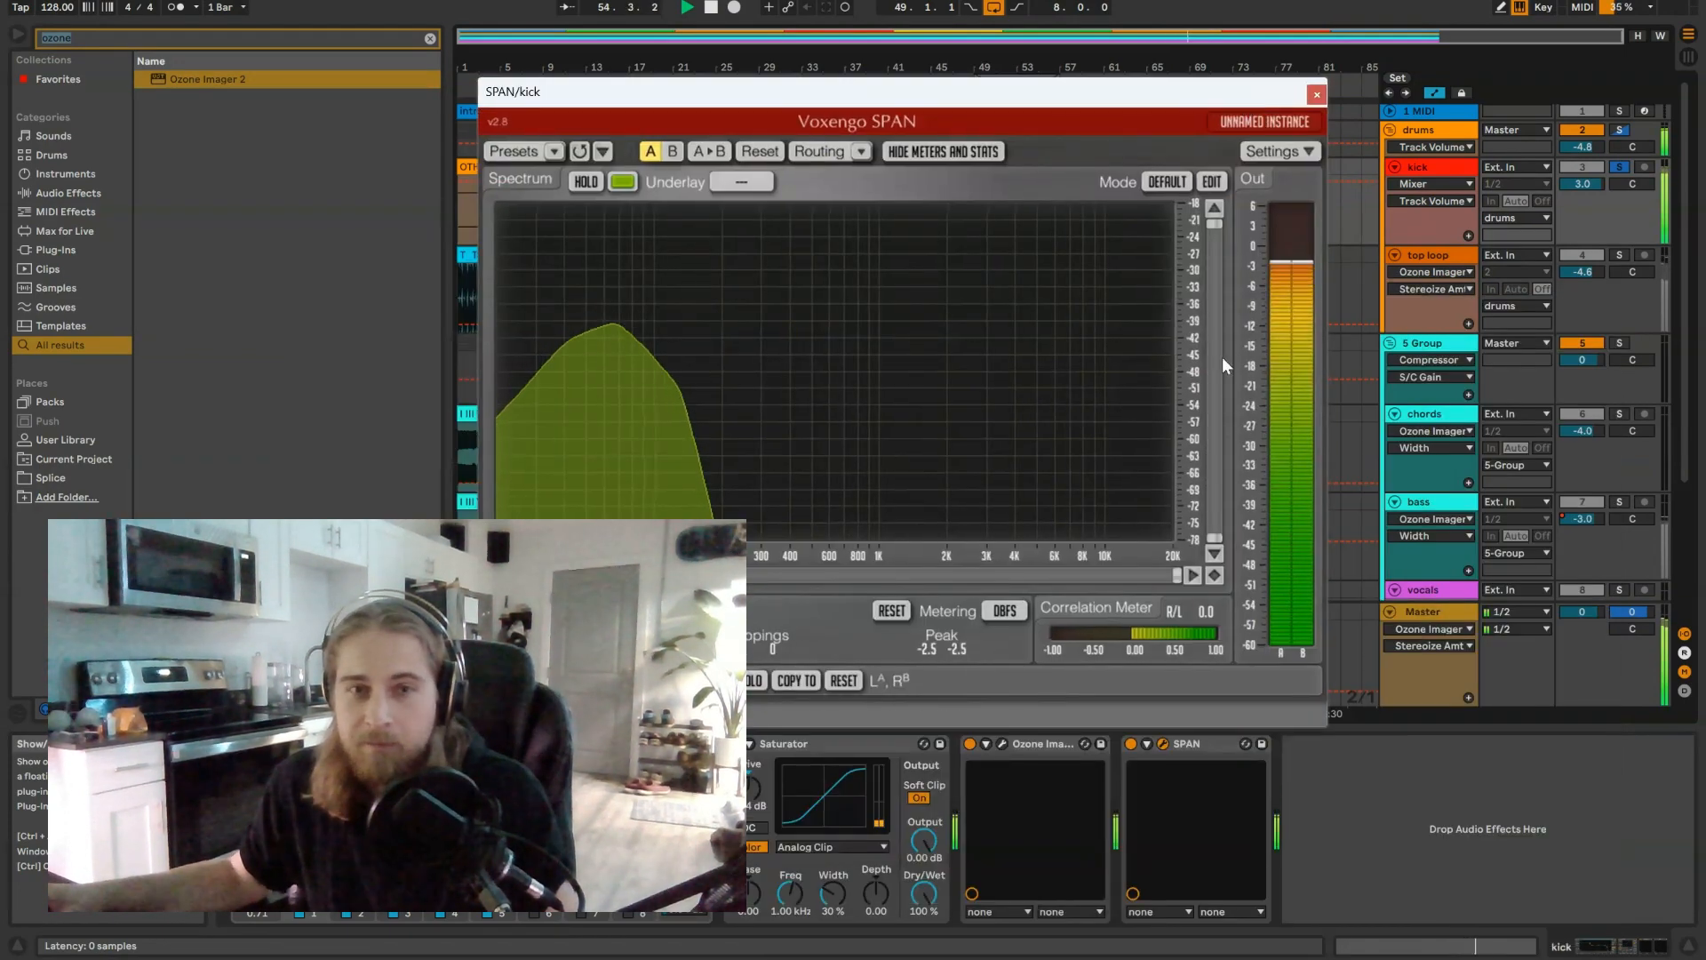
{"action": "left_click", "coordinate": [1004, 743]}
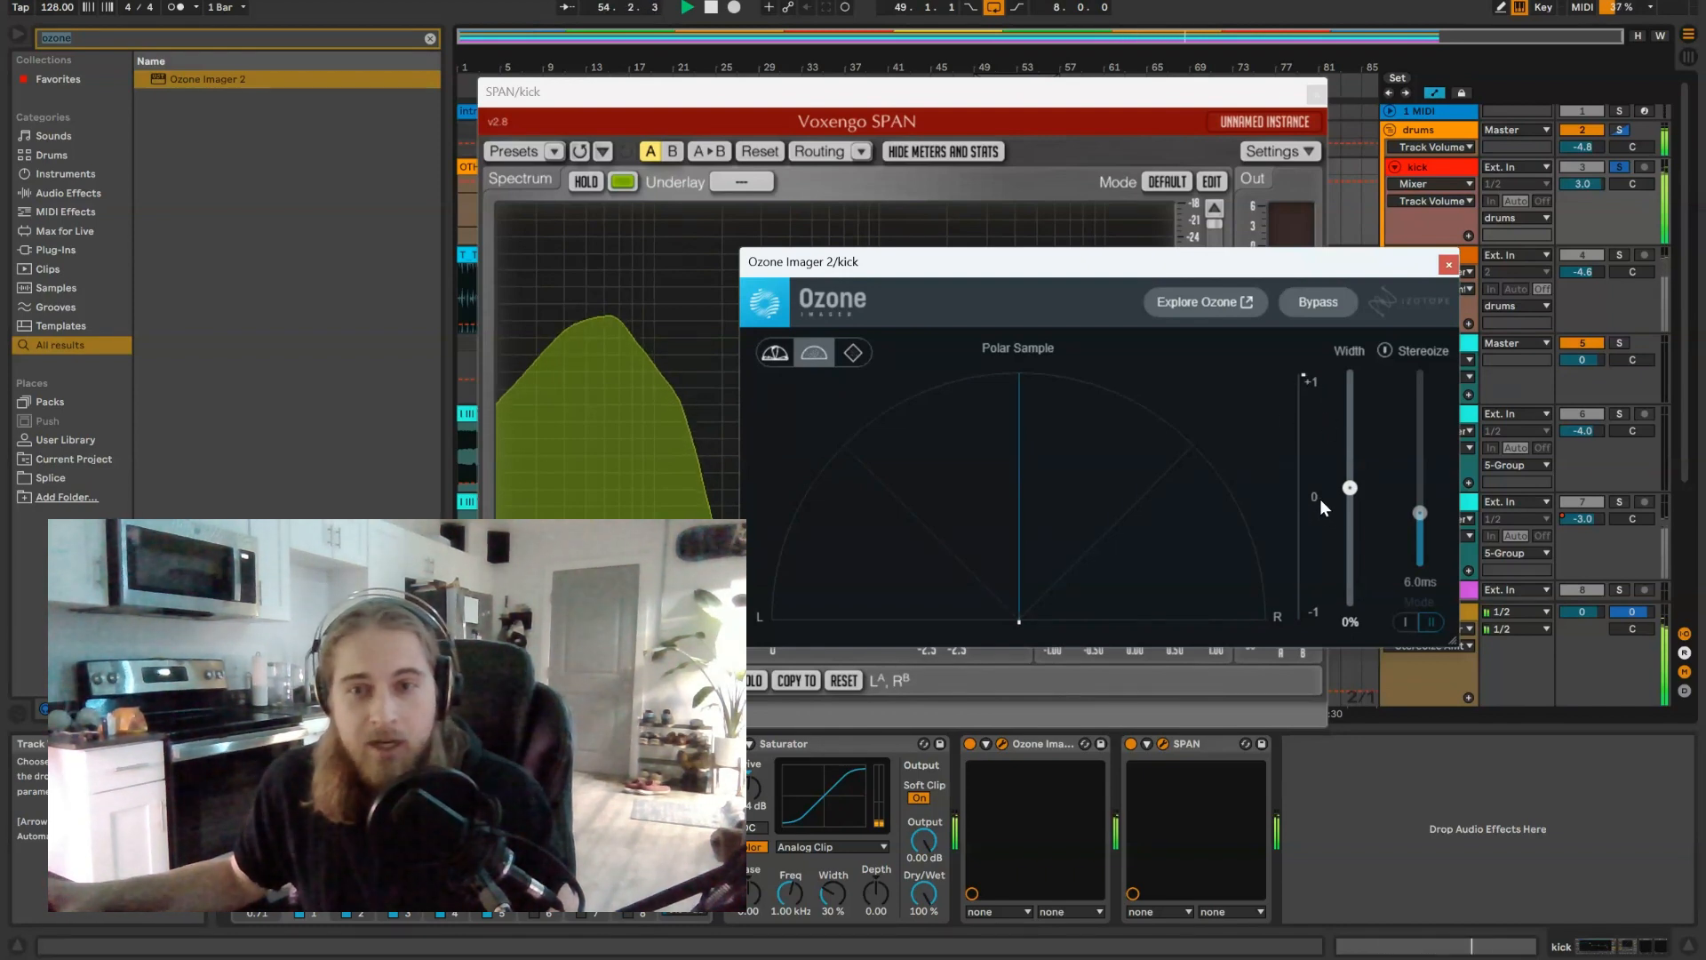
{"action": "left_click", "coordinate": [1449, 265]}
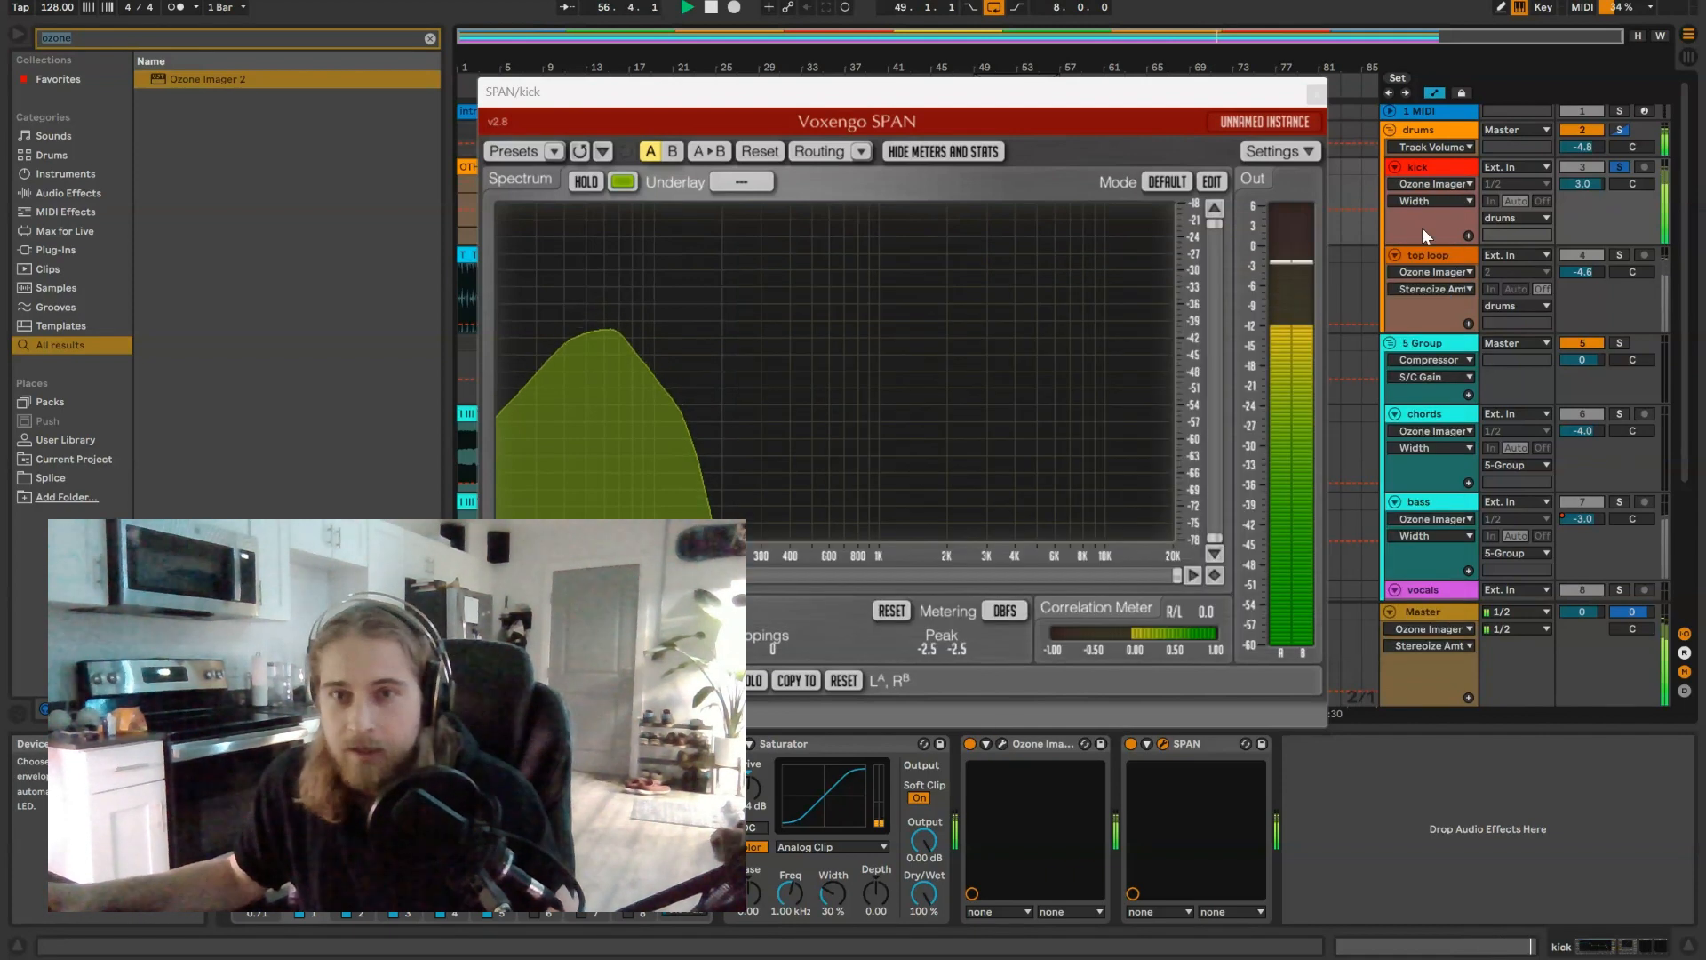
Step: Solo the bass track in place of the kick and adjust its Ozone Imager 2 Width, trying -6% before widening it again
{"action": "left_click", "coordinate": [1621, 503]}
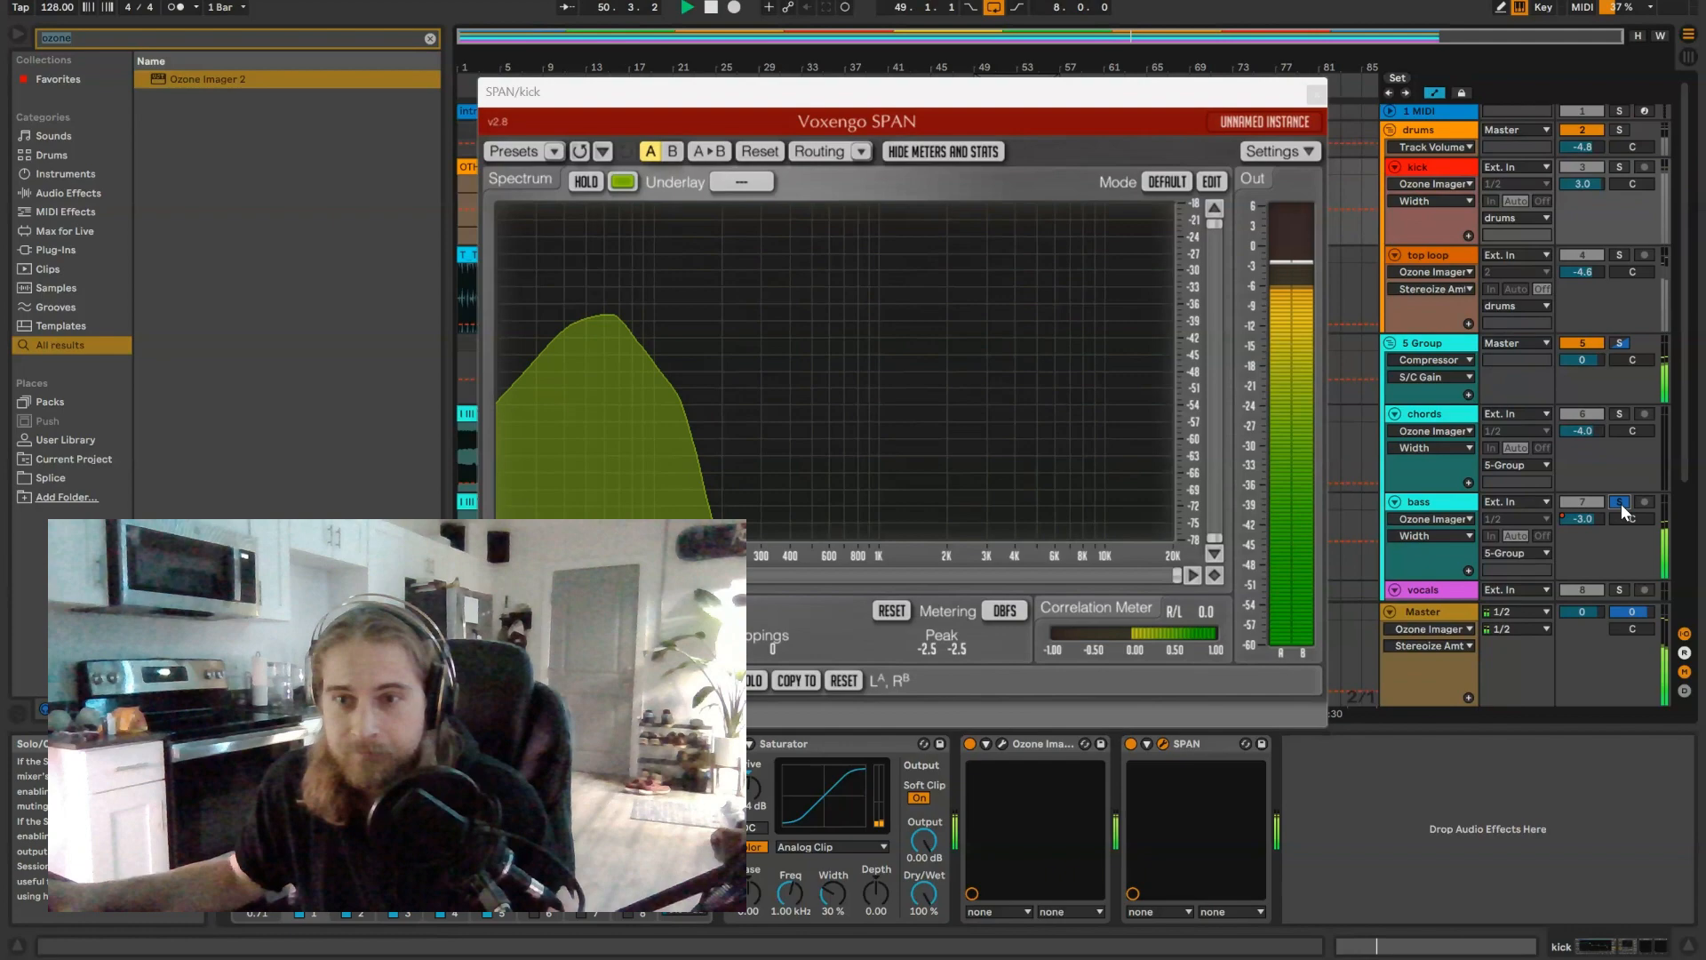
{"action": "left_click", "coordinate": [1317, 94]}
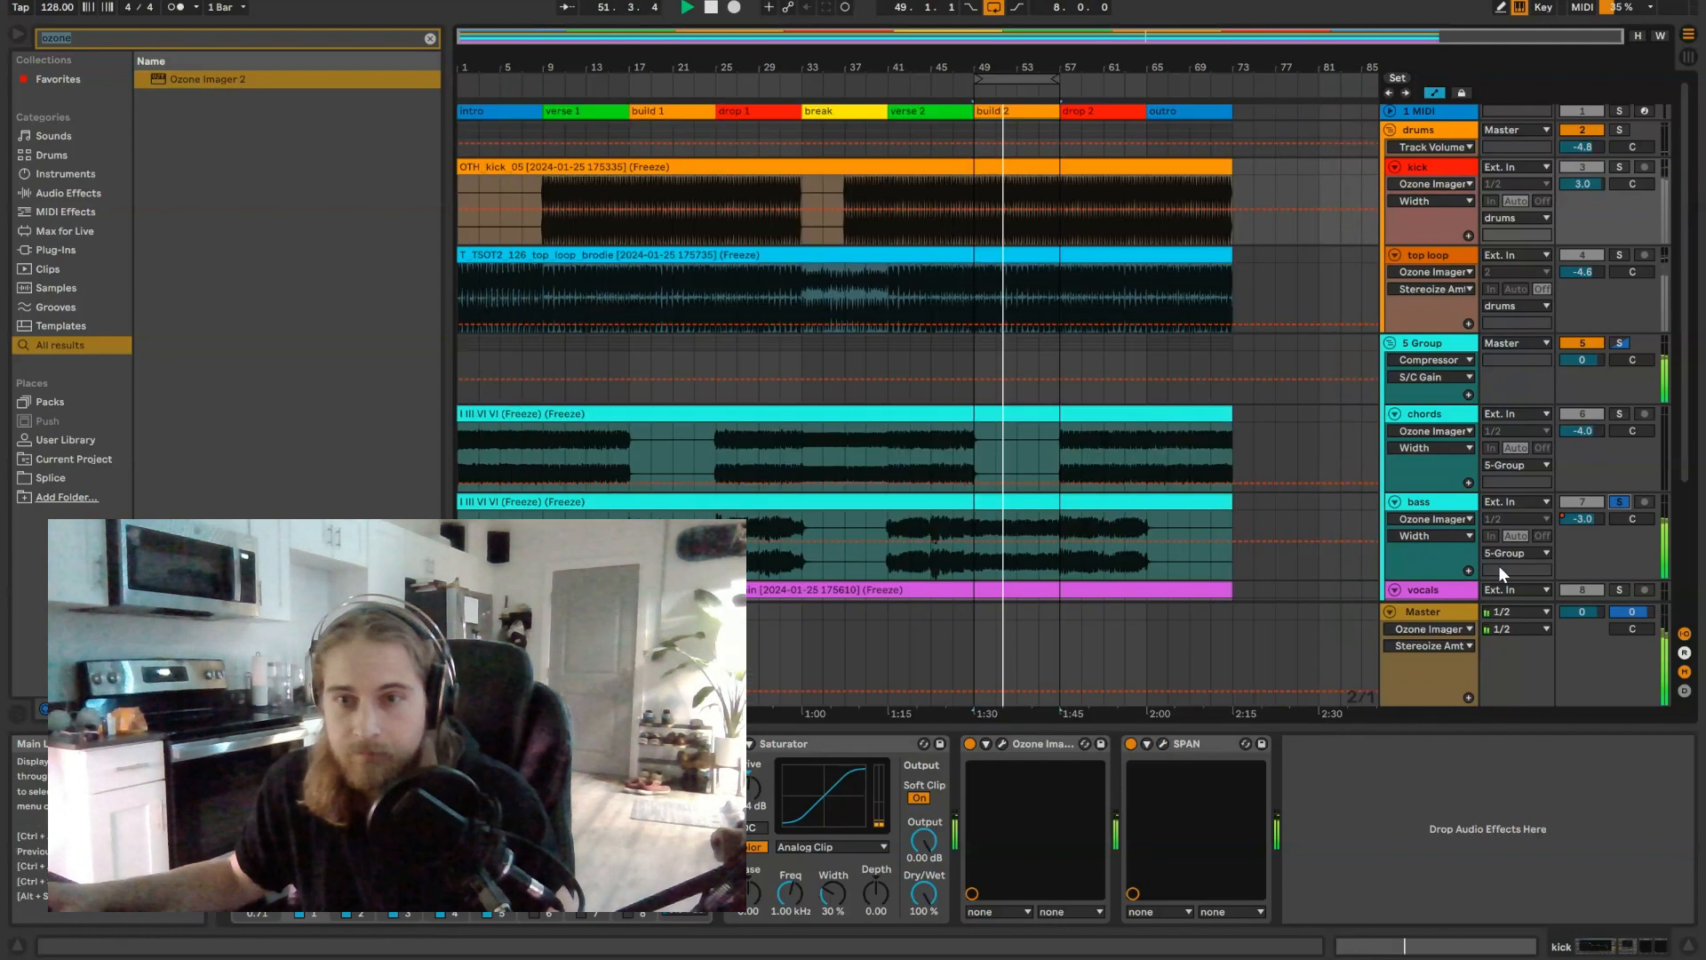
{"action": "left_click", "coordinate": [1452, 503]}
{"action": "scroll", "coordinate": [1417, 823], "scroll_direction": "right", "scroll_amount": 4}
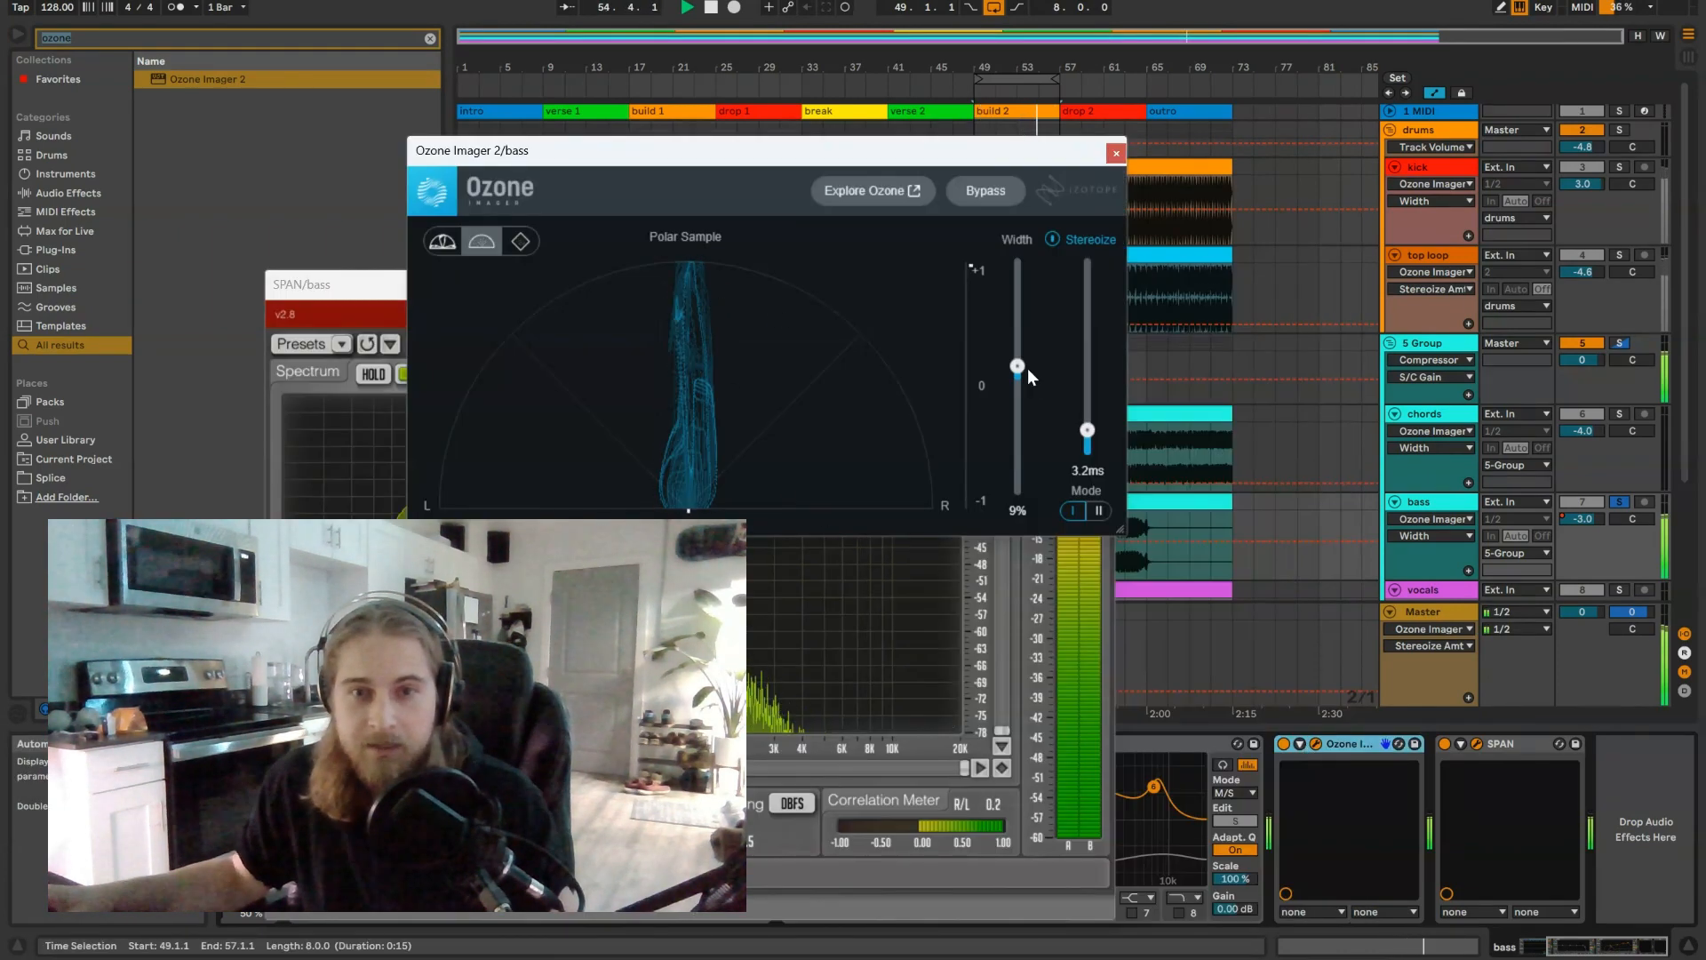
{"action": "left_click_drag", "start_coordinate": [1023, 367], "coordinate": [1021, 384]}
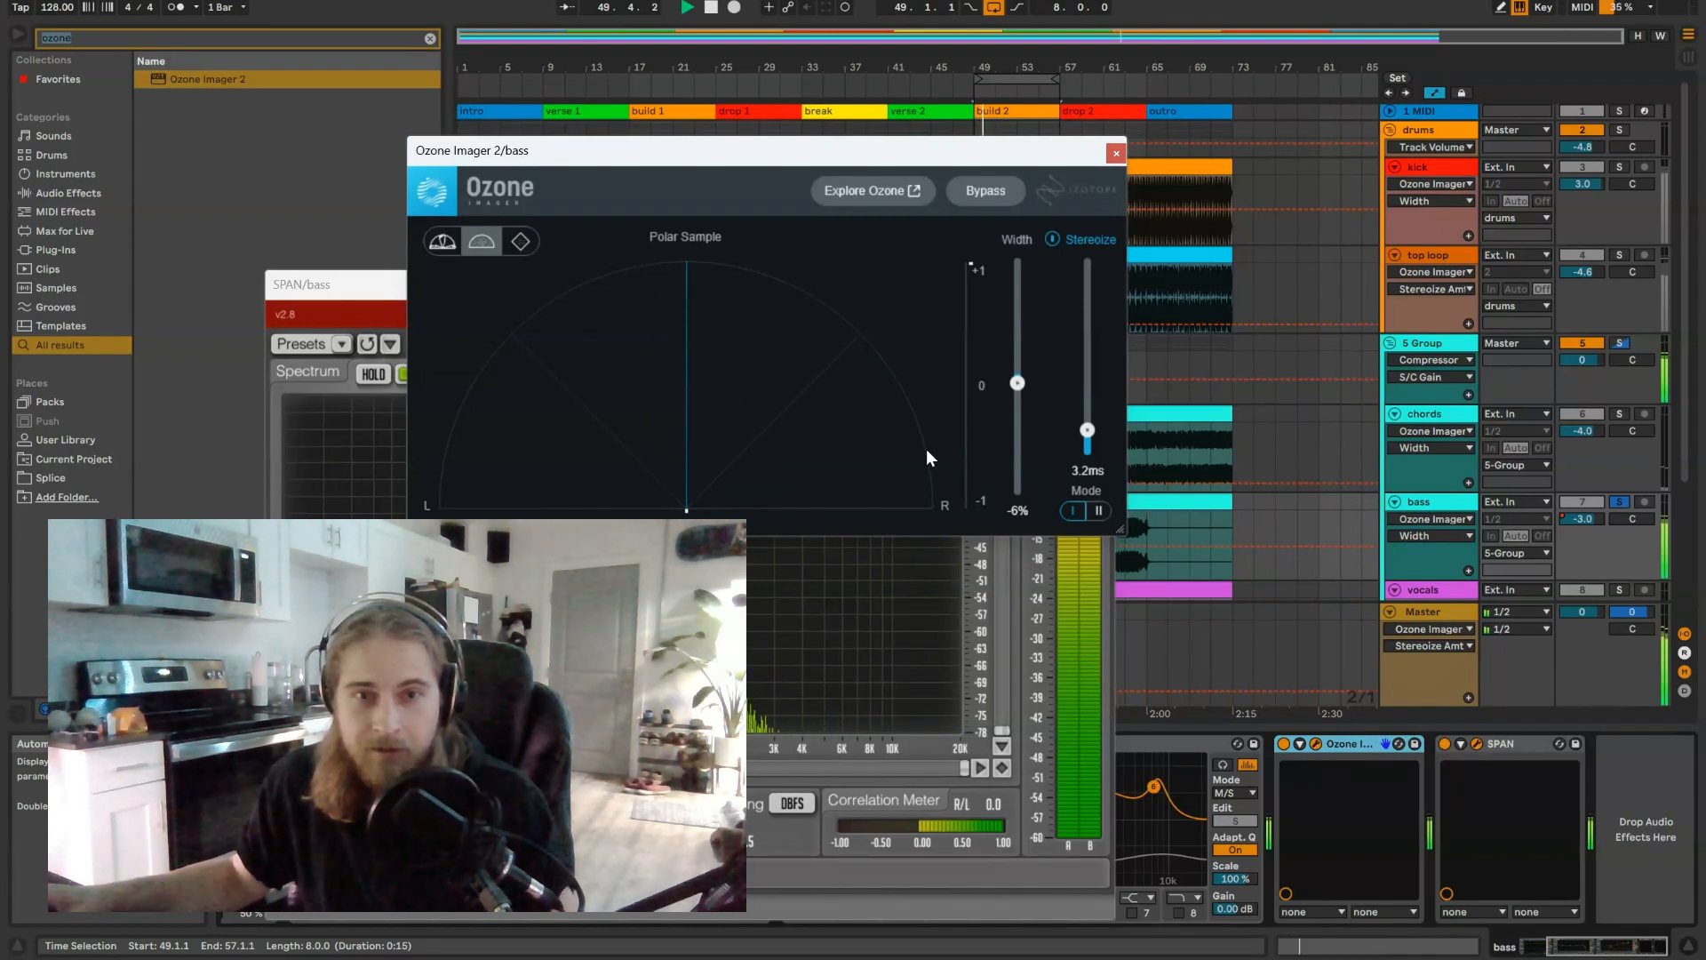
{"action": "left_click_drag", "start_coordinate": [1021, 372], "coordinate": [1022, 361]}
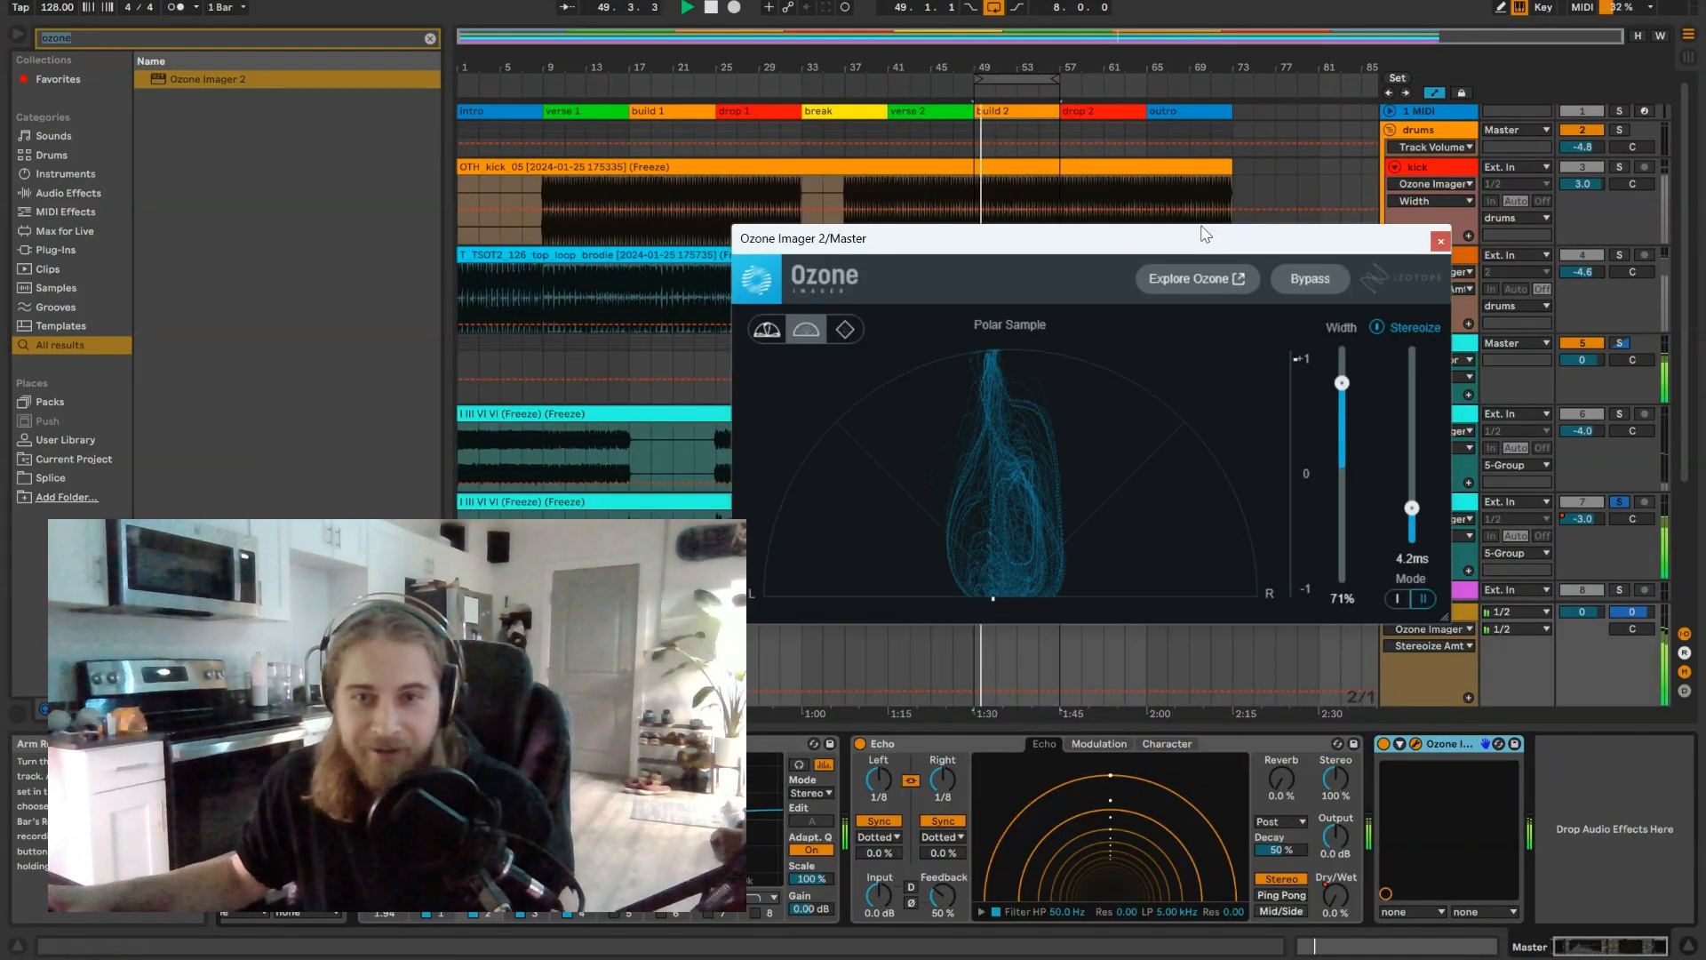
Step: Solo the kick together with the bass and examine their combined stereo image in the Master's Ozone Imager 2
{"action": "left_click_drag", "start_coordinate": [1204, 239], "coordinate": [1002, 232]}
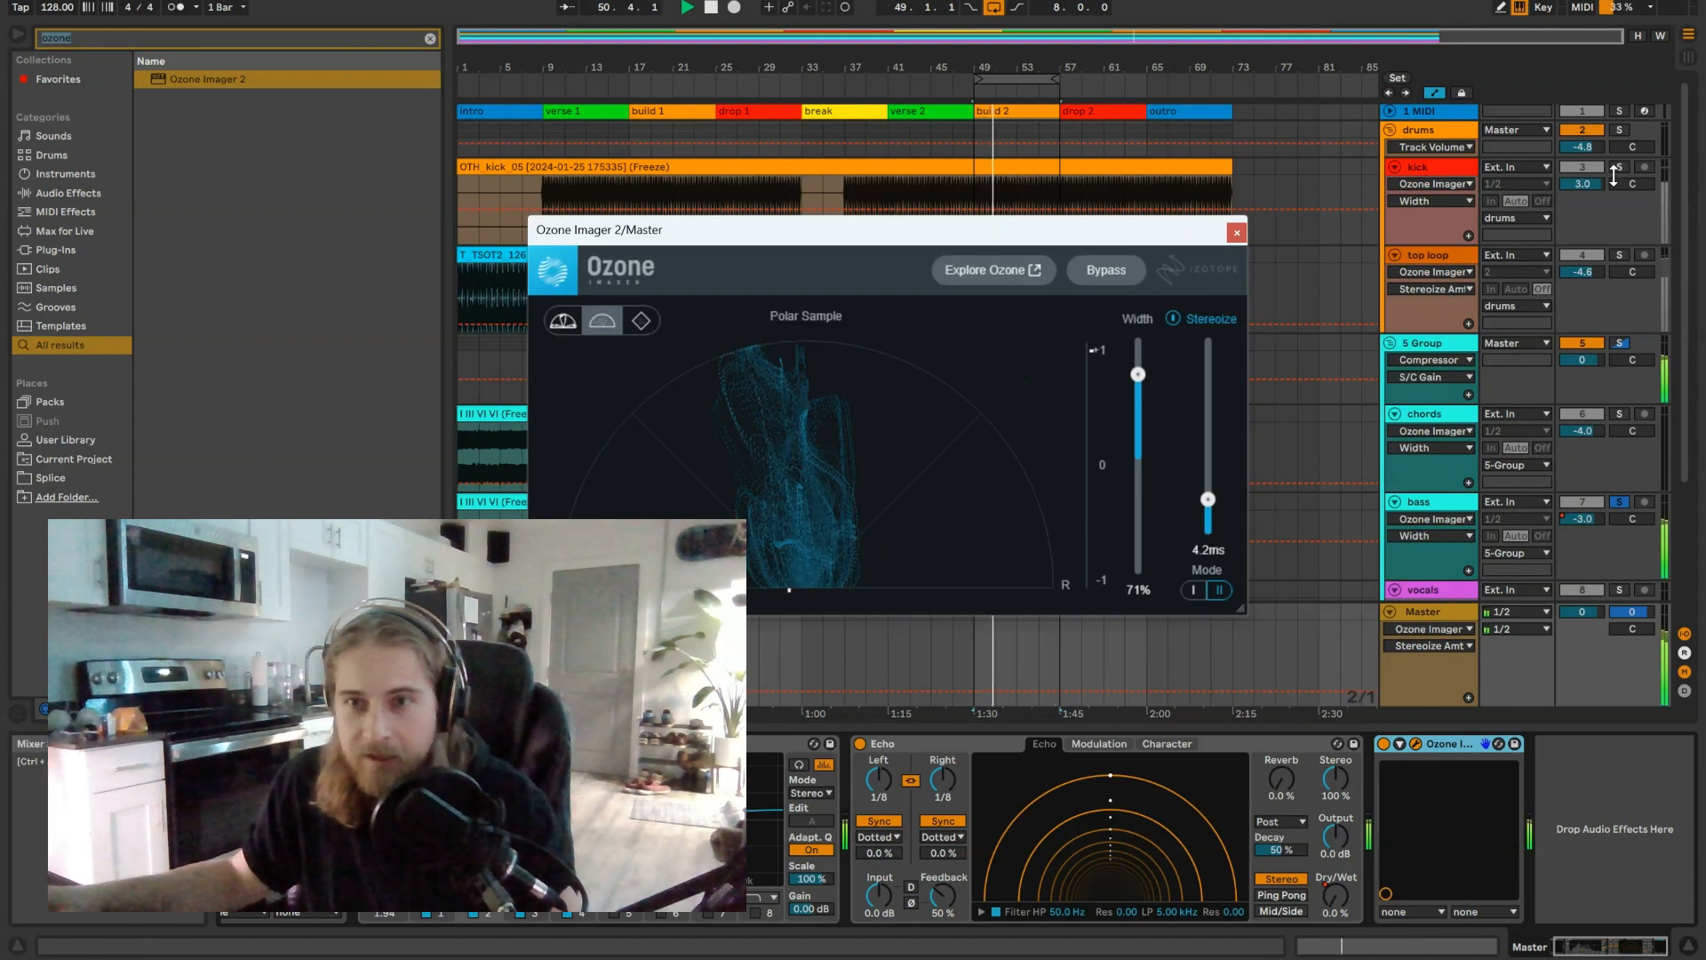
{"action": "left_click", "coordinate": [1618, 166]}
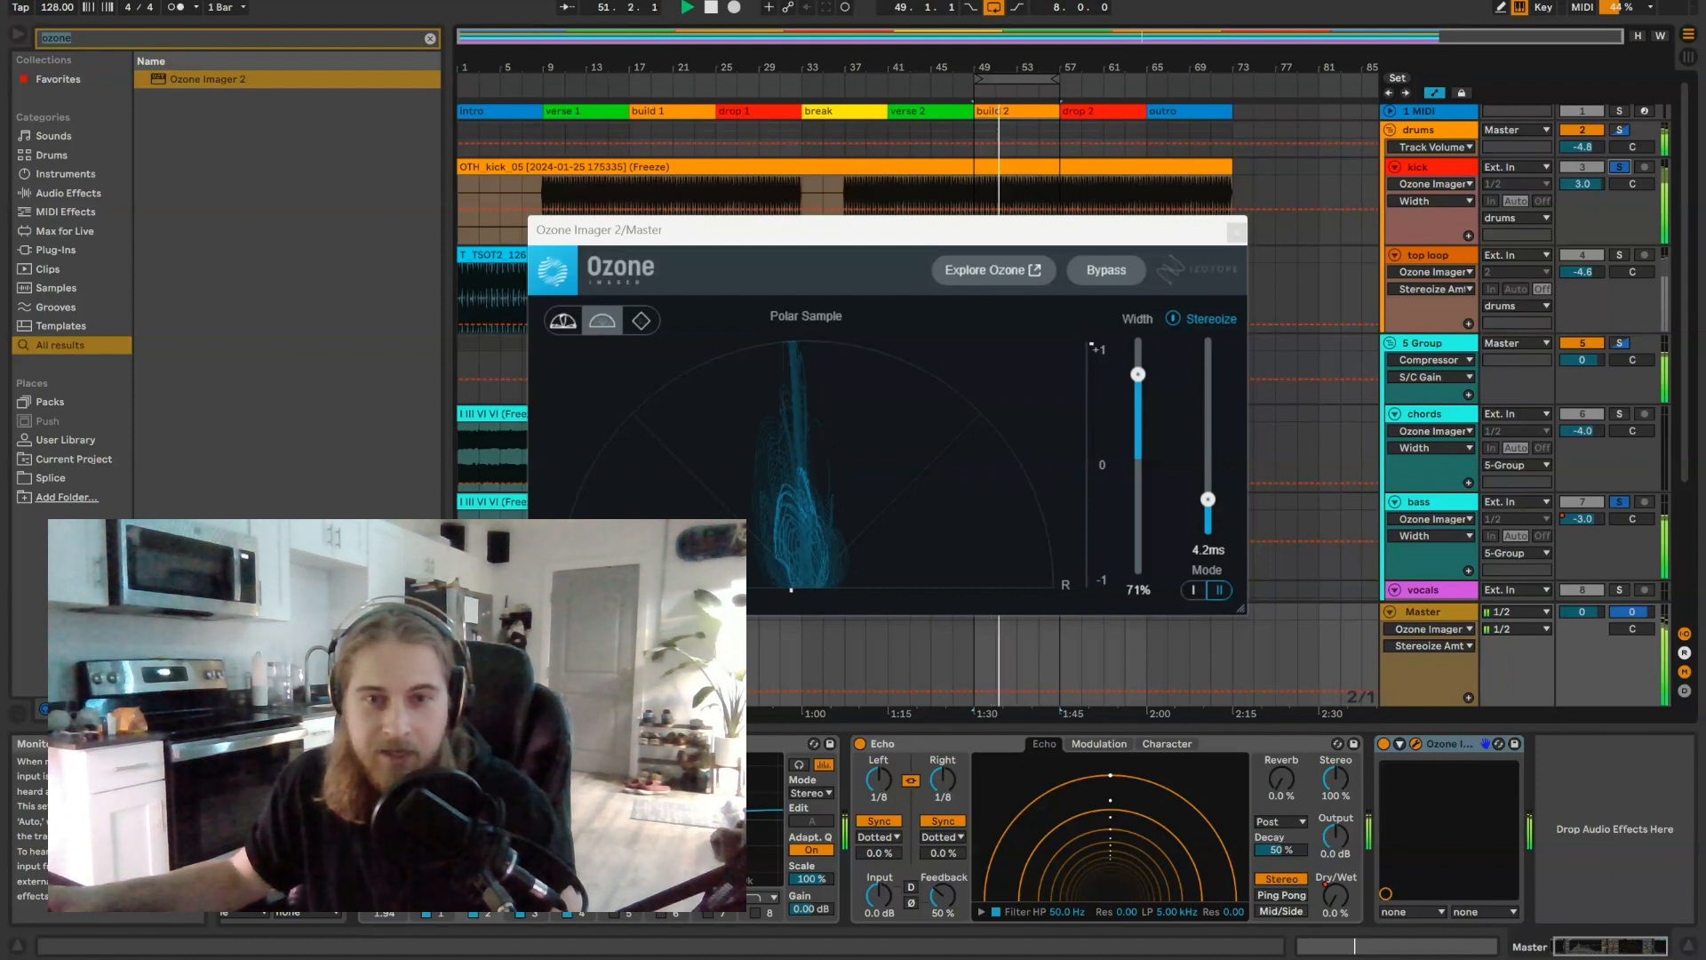
{"action": "left_click", "coordinate": [1237, 232]}
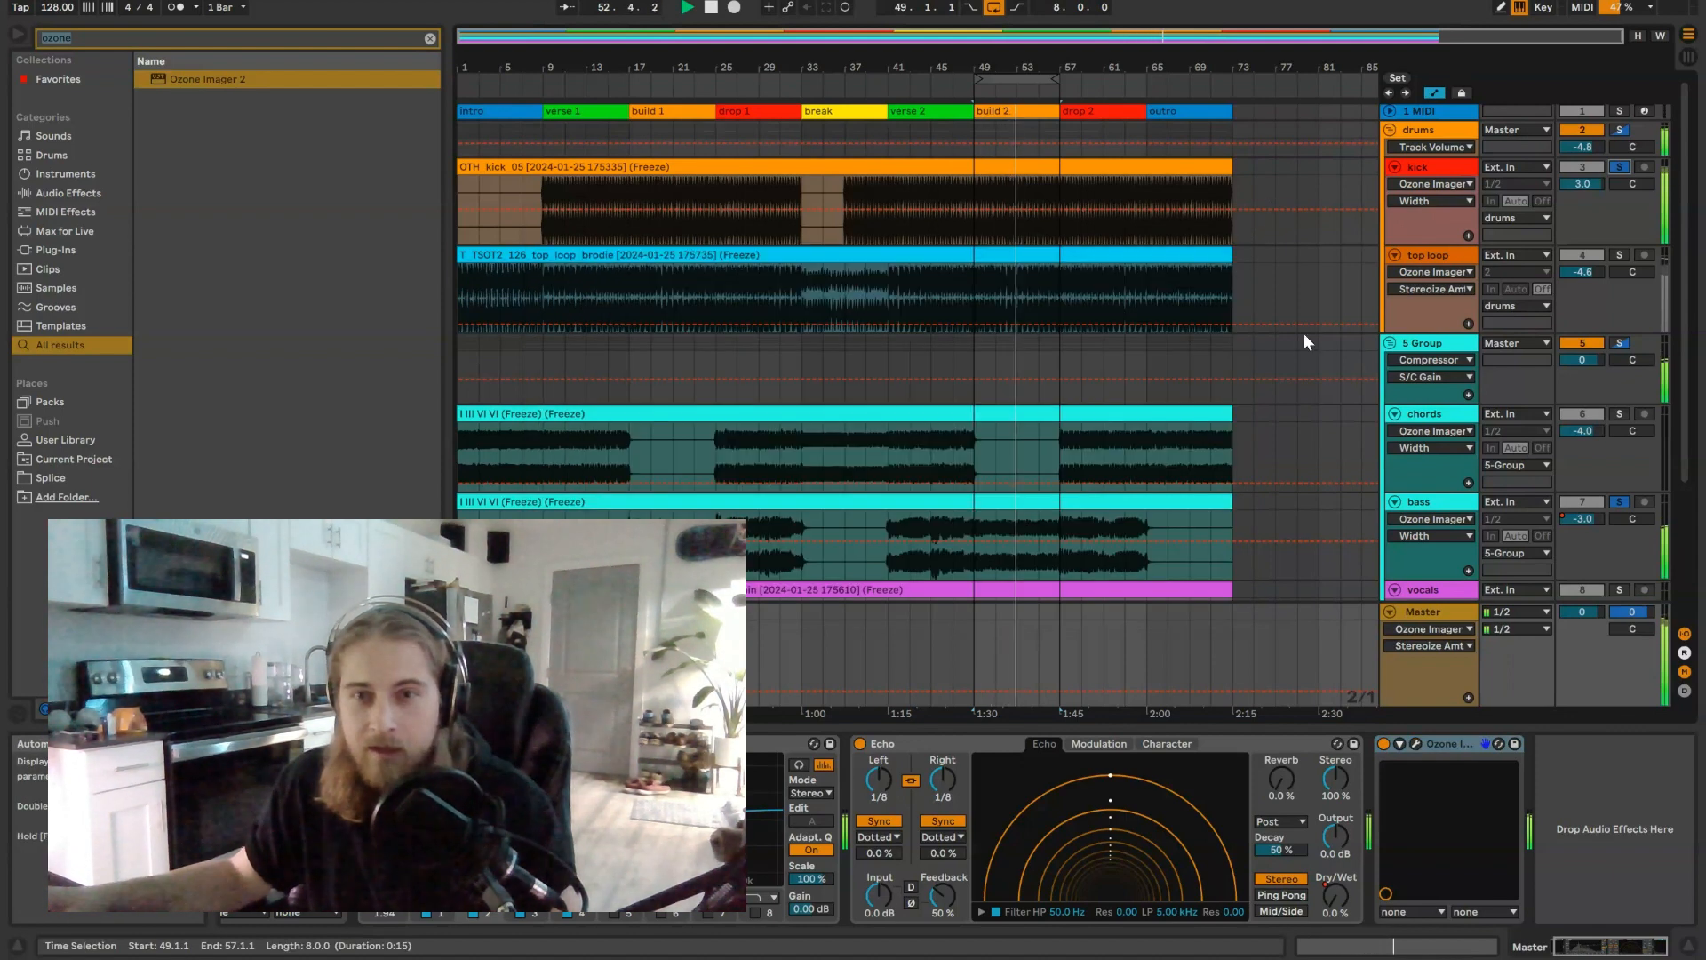
Step: Solo the chords track and set its Ozone Imager 2 to Width -42%, Stereoize 9.6 ms and Mode II
{"action": "left_click", "coordinate": [1613, 414]}
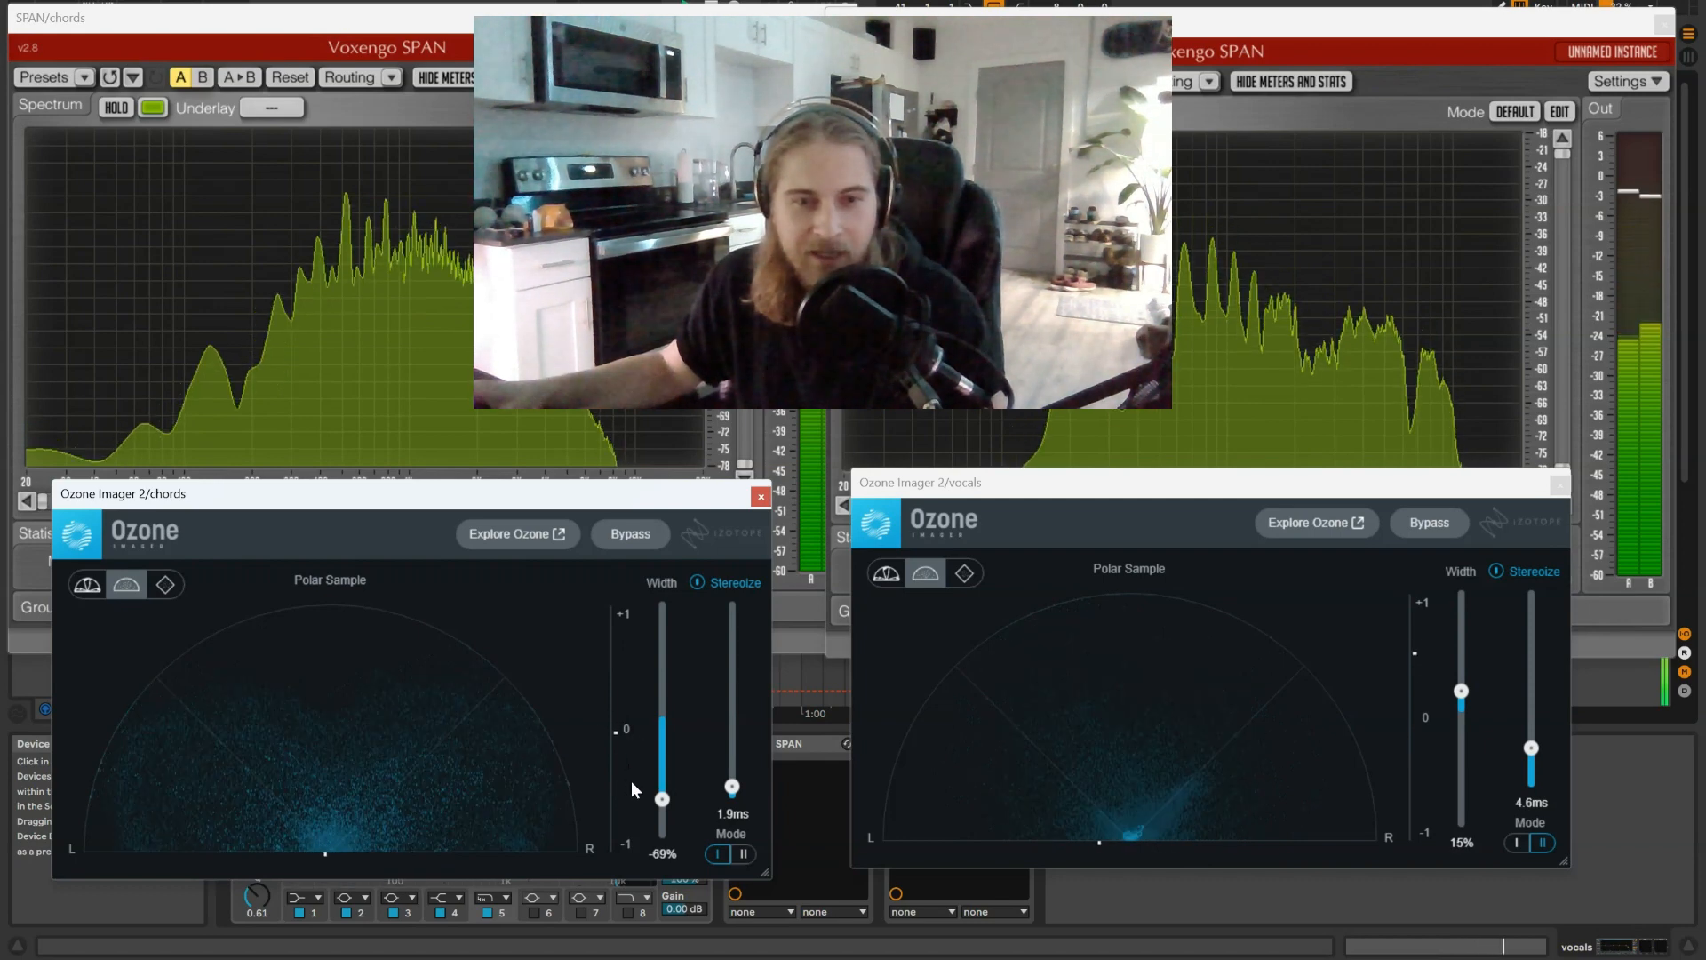
{"action": "left_click_drag", "start_coordinate": [664, 801], "coordinate": [665, 827]}
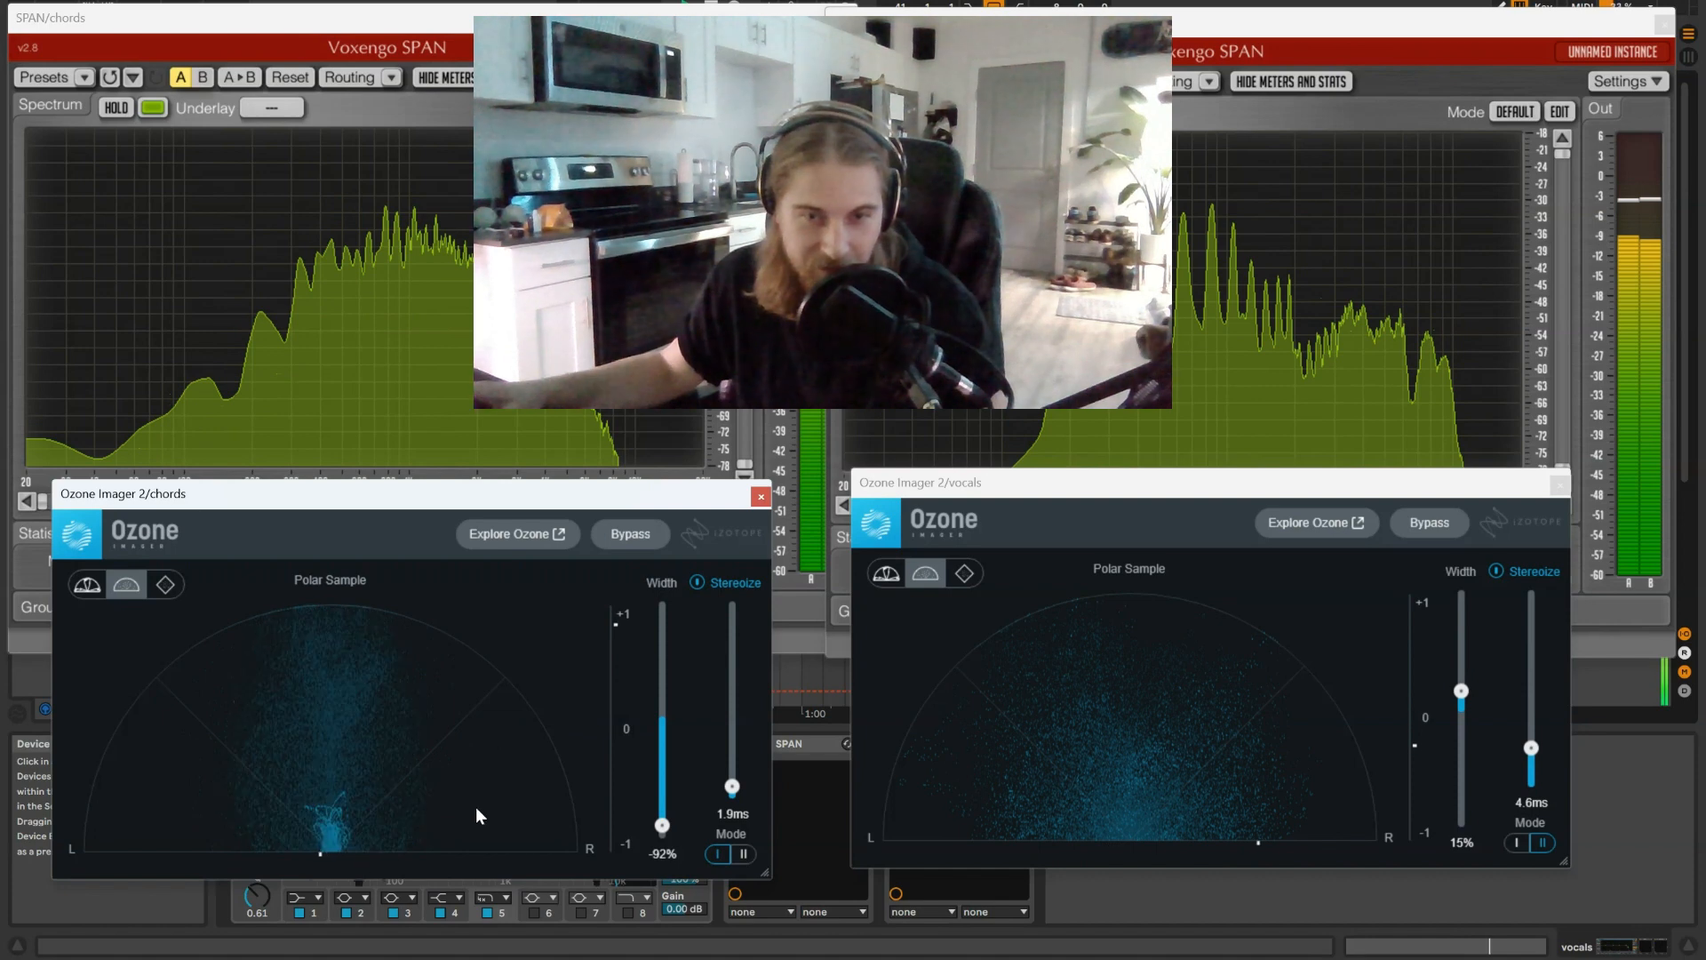
{"action": "left_click_drag", "start_coordinate": [732, 787], "coordinate": [732, 766]}
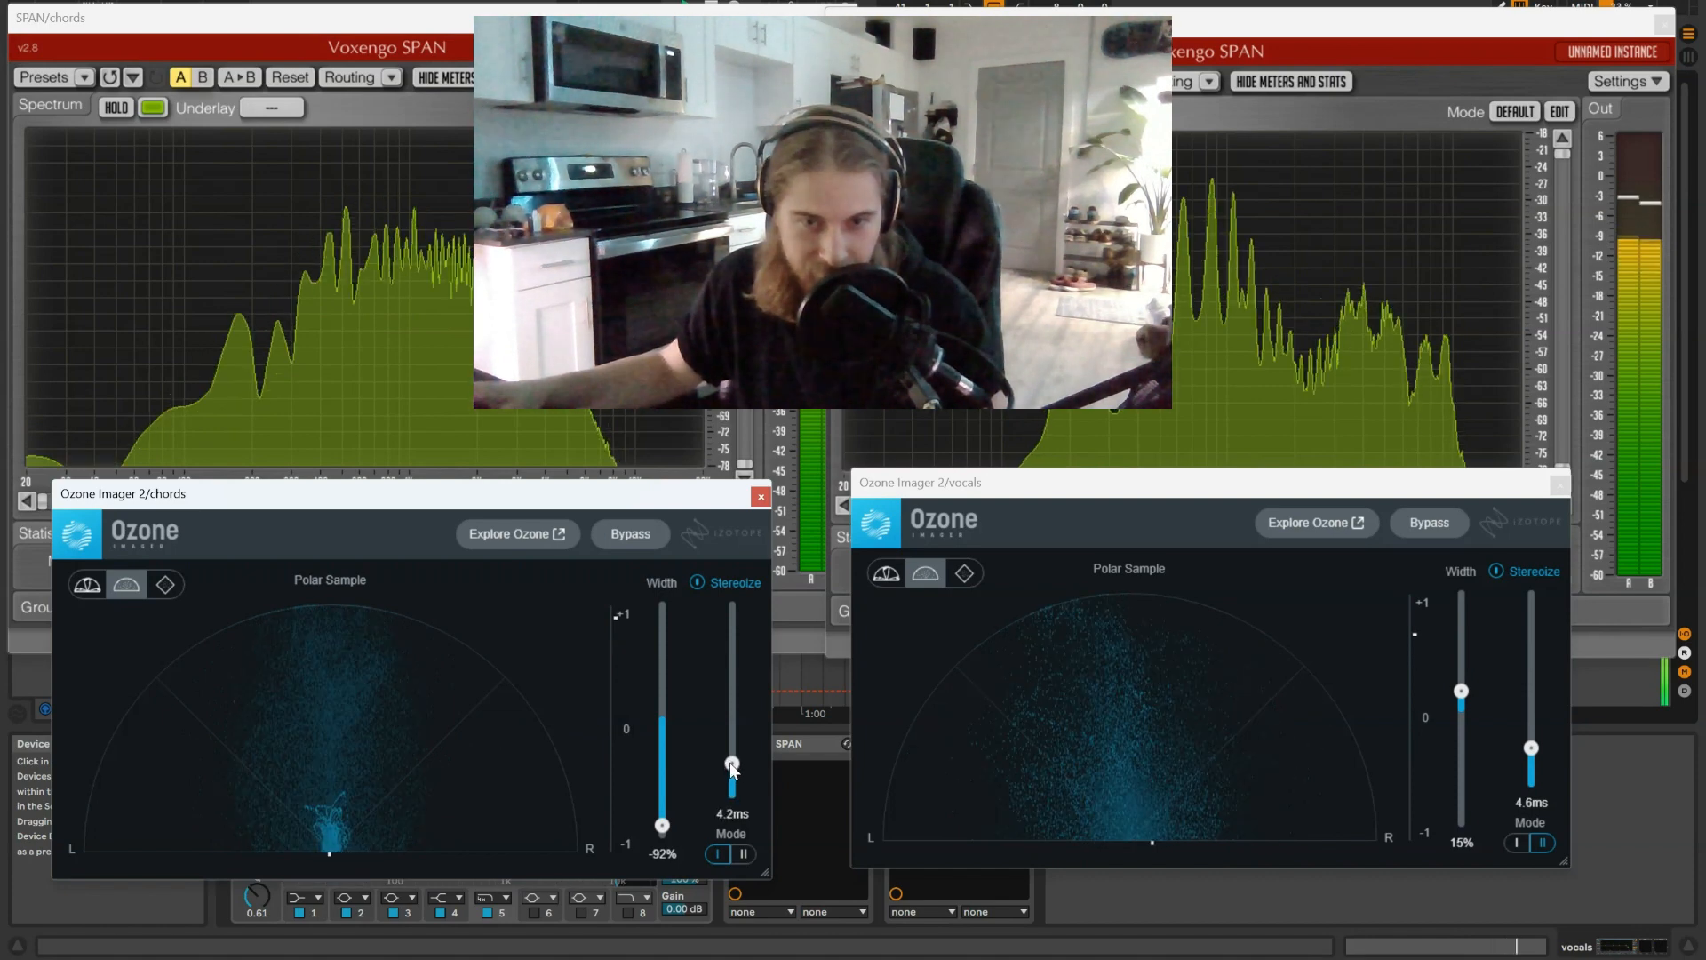
{"action": "left_click", "coordinate": [742, 852]}
{"action": "mouse_move", "coordinate": [660, 825]}
{"action": "left_mouse_down"}
{"action": "mouse_move", "coordinate": [663, 779]}
{"action": "mouse_move", "coordinate": [662, 799]}
{"action": "left_mouse_up"}
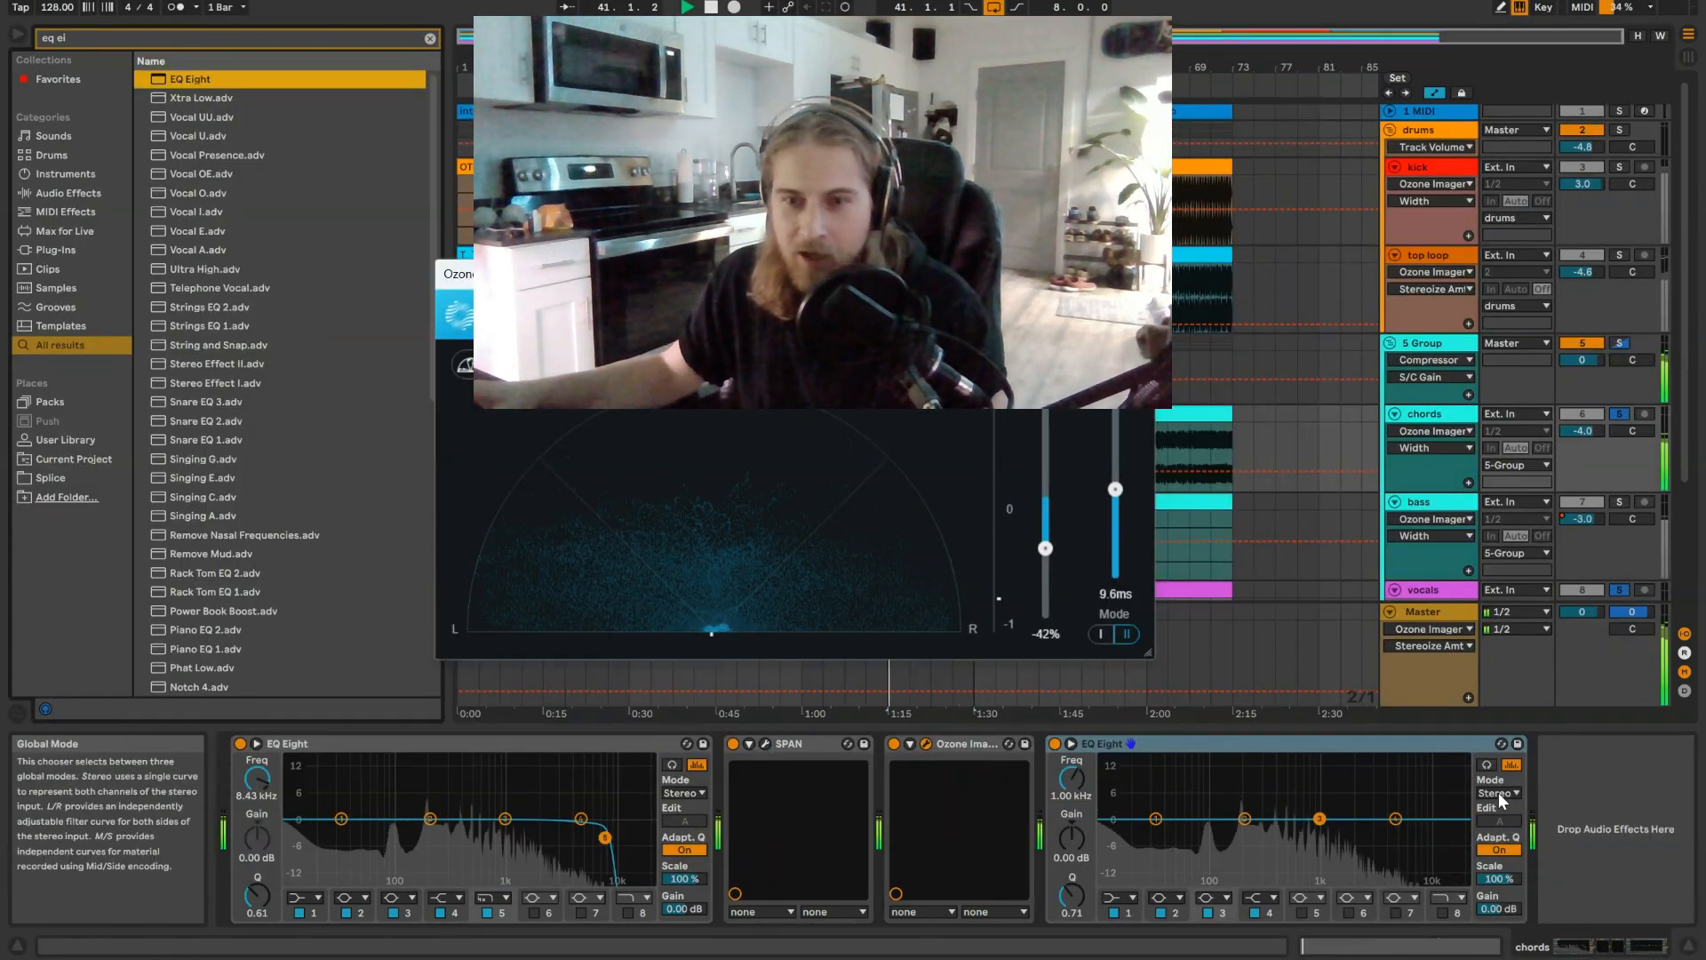
Step: Switch the last EQ Eight on the chords track to M/S mode and set the Ozone Imager 2 Width to -39%
{"action": "left_click", "coordinate": [1498, 792]}
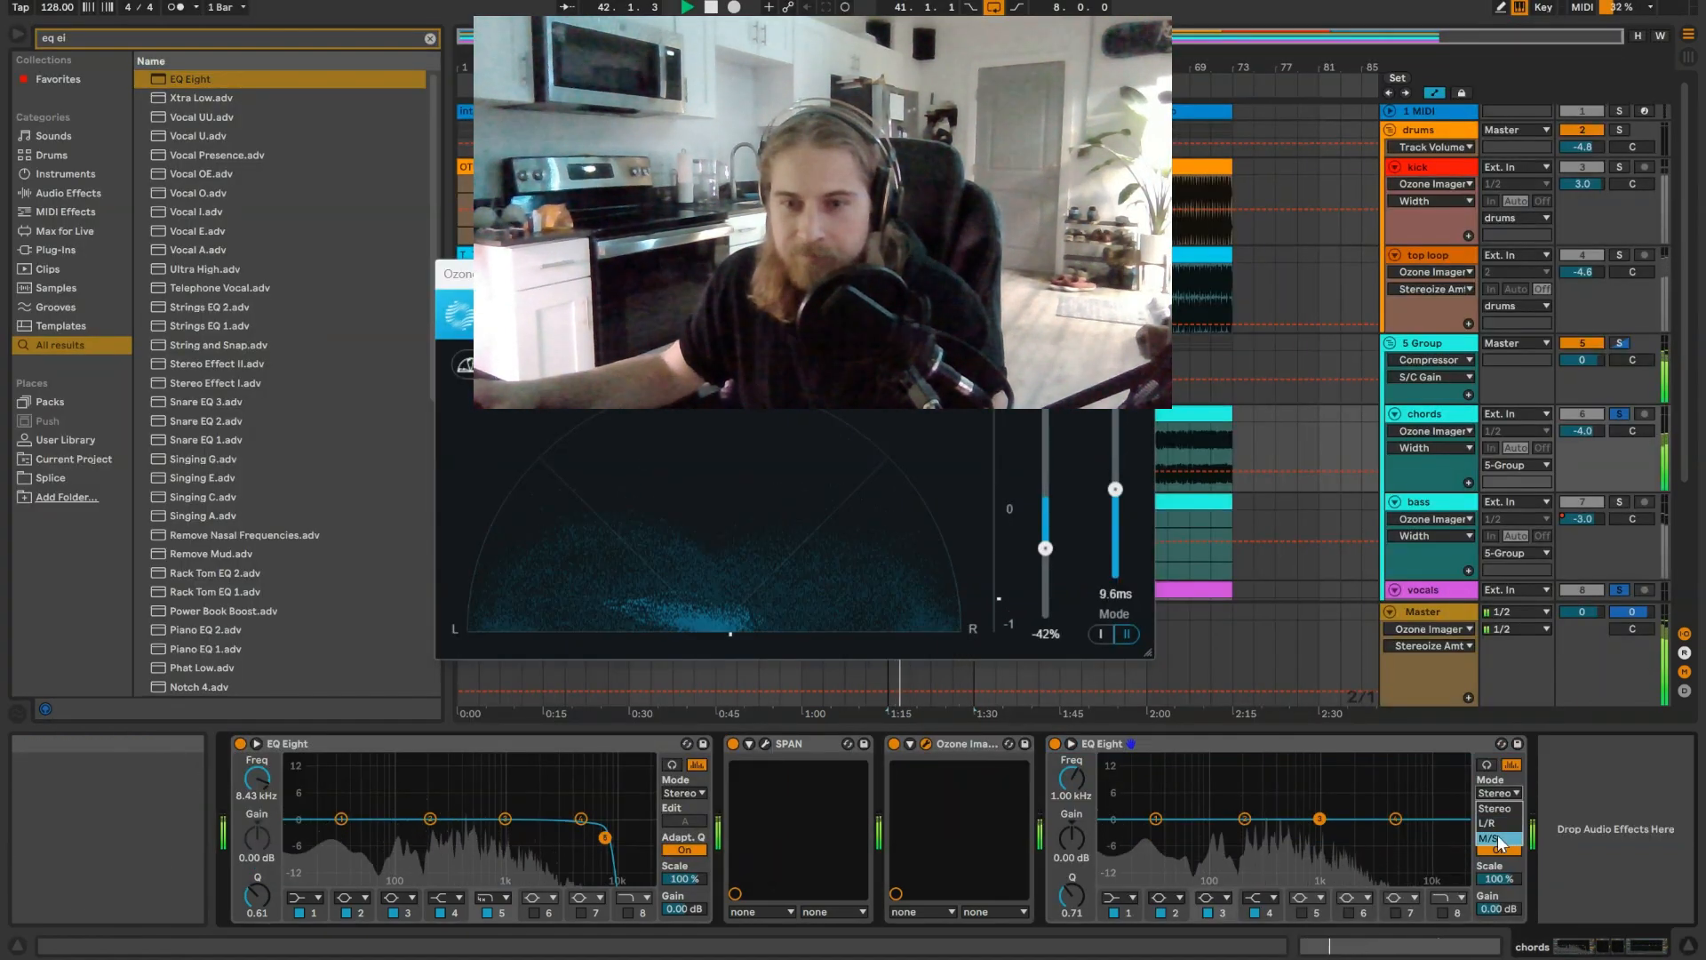
{"action": "left_click", "coordinate": [1498, 840]}
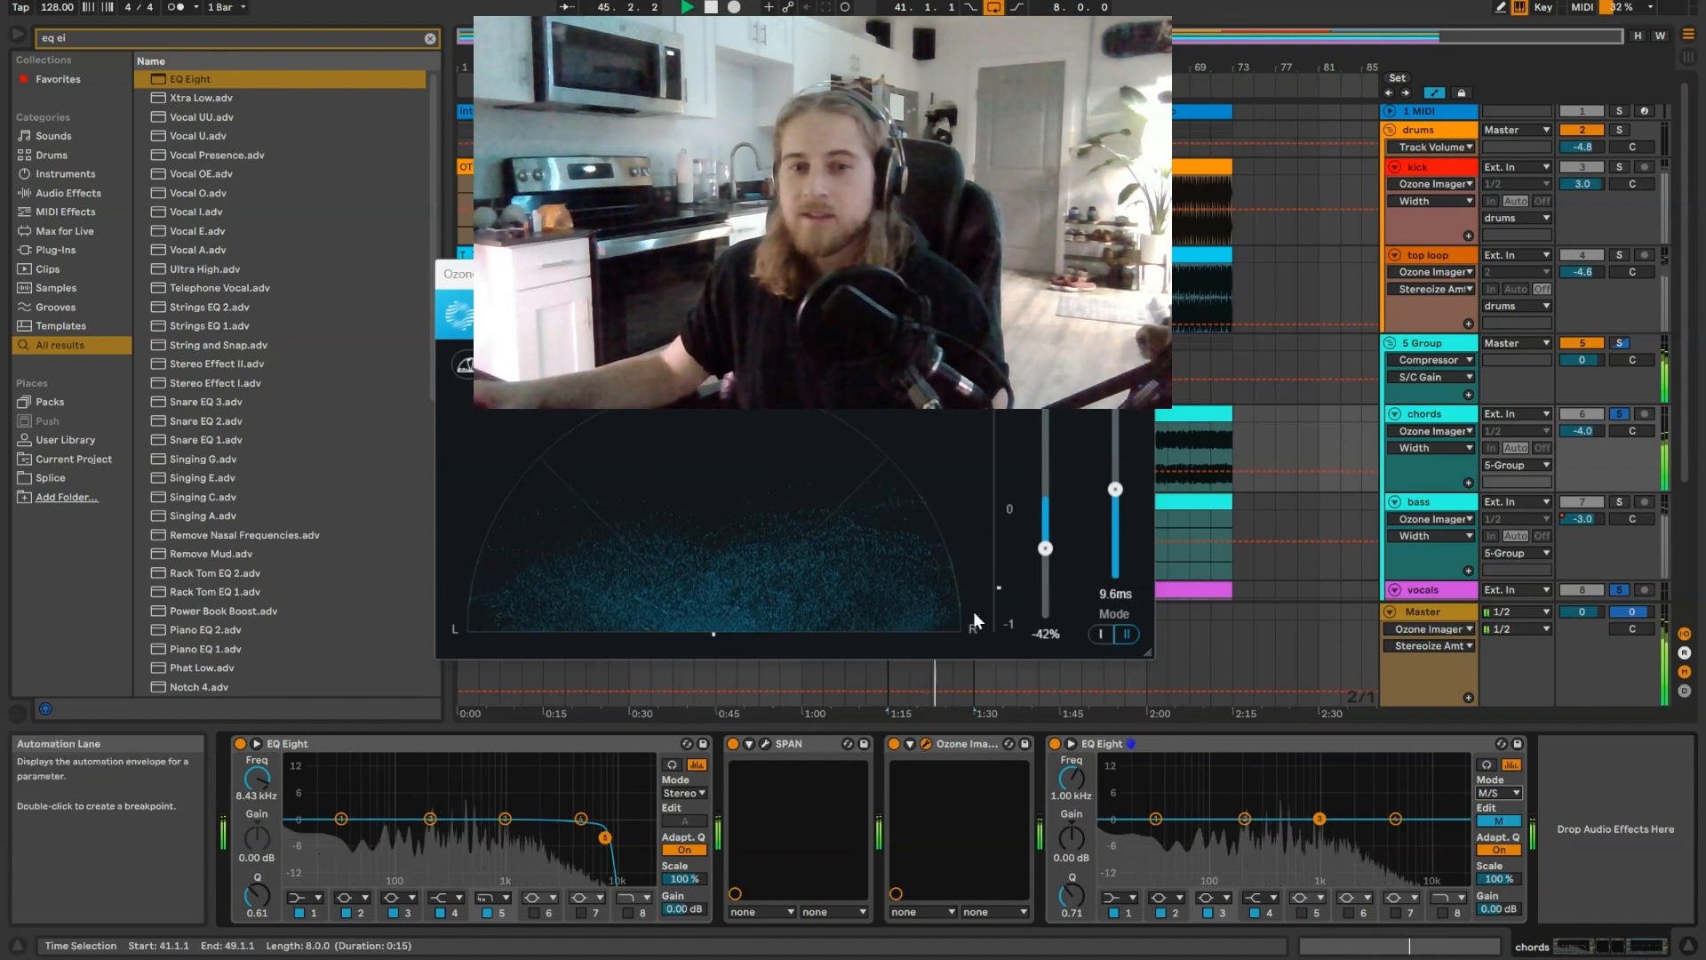
{"action": "mouse_move", "coordinate": [1044, 547]}
{"action": "left_mouse_down"}
{"action": "mouse_move", "coordinate": [1047, 592]}
{"action": "mouse_move", "coordinate": [1045, 540]}
{"action": "left_mouse_up"}
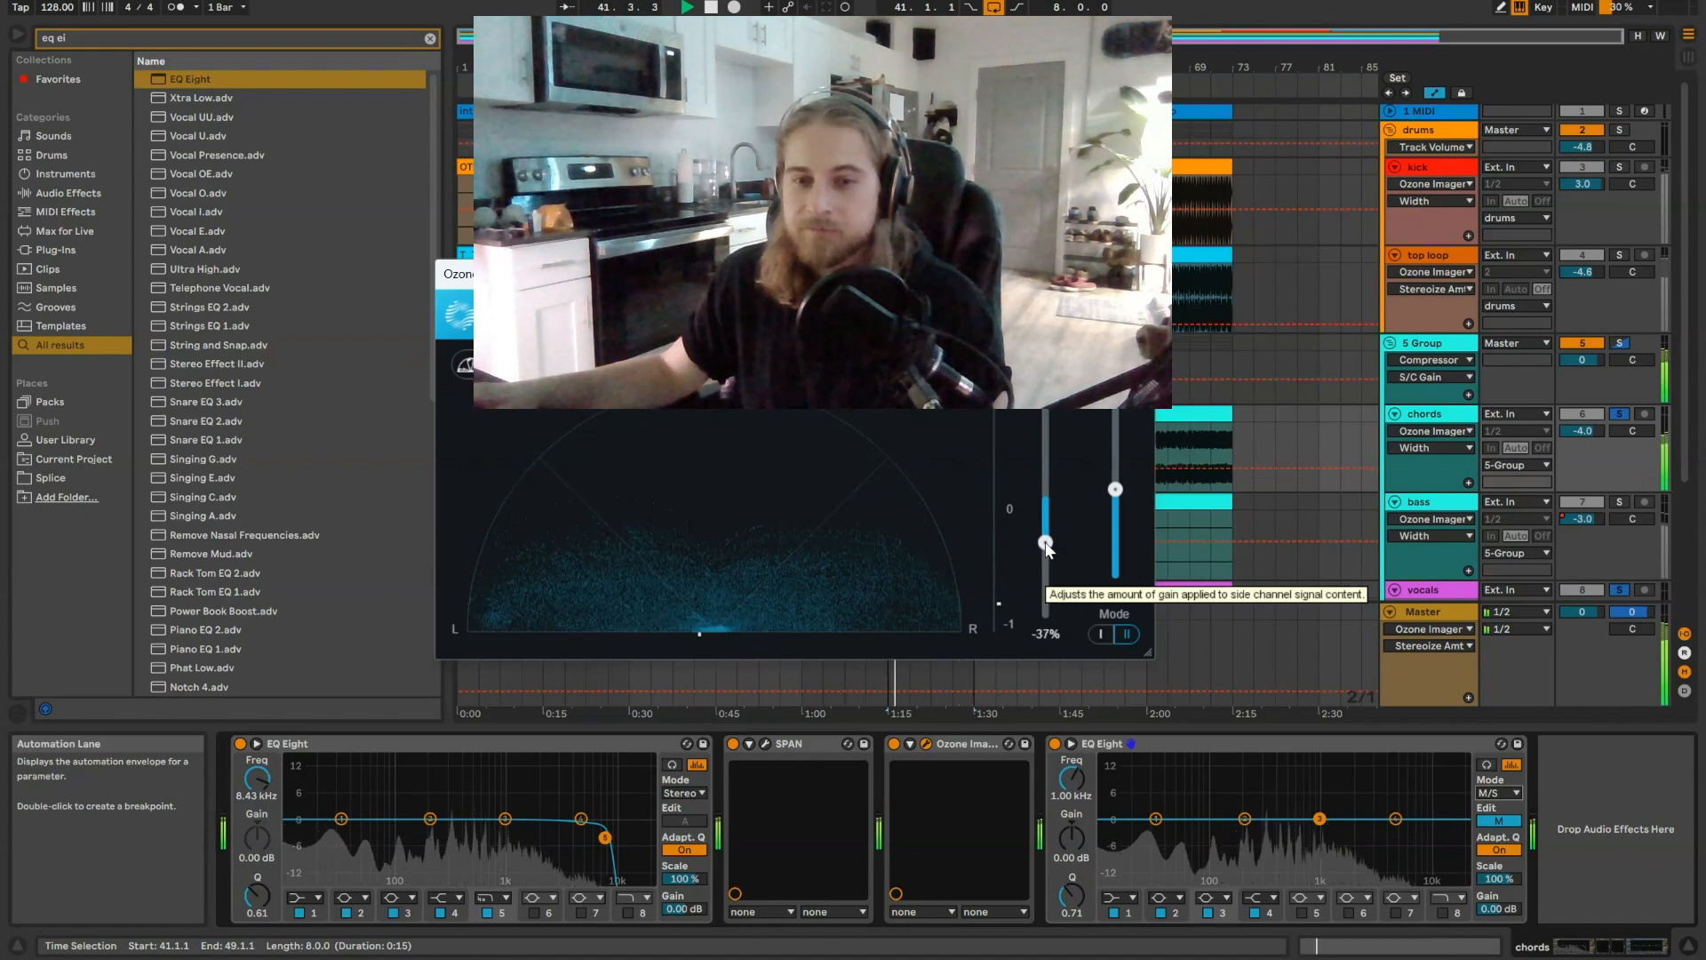
{"action": "left_click_drag", "start_coordinate": [1045, 541], "coordinate": [1045, 543]}
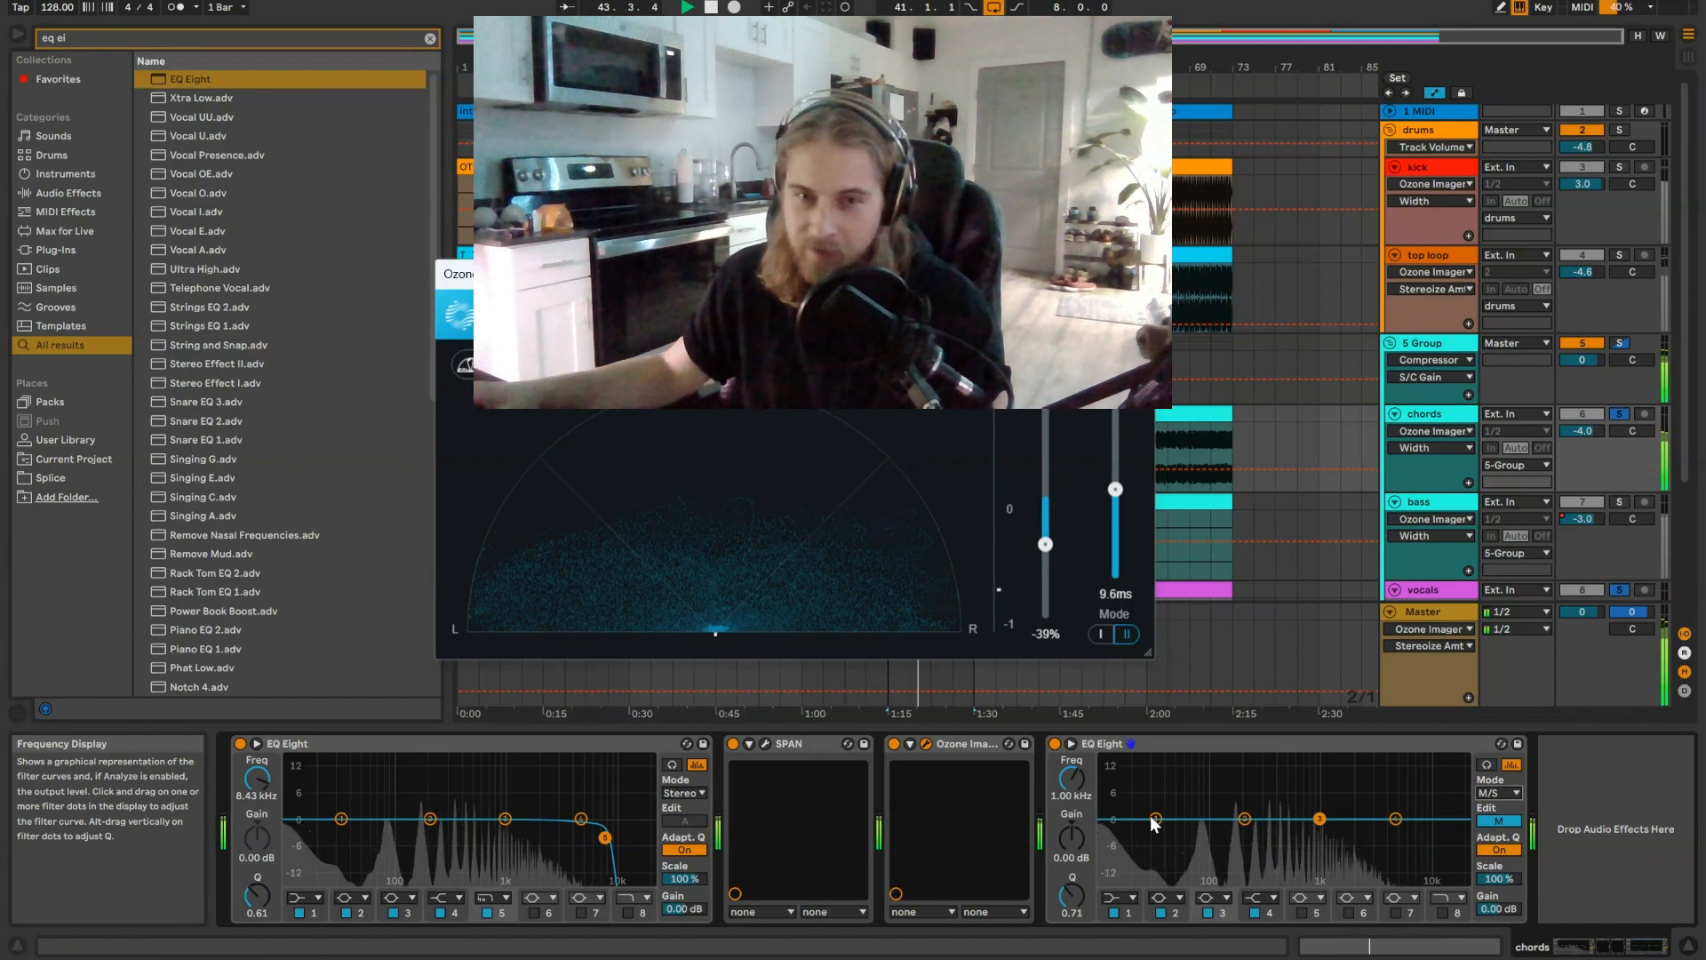
Step: Shape the mid curve in the chords' M/S EQ Eight, then cut four side bands, the highest by 6.82 dB at 10.9 kHz
{"action": "left_click_drag", "start_coordinate": [1154, 819], "coordinate": [1421, 821]}
{"action": "left_click", "coordinate": [1500, 821]}
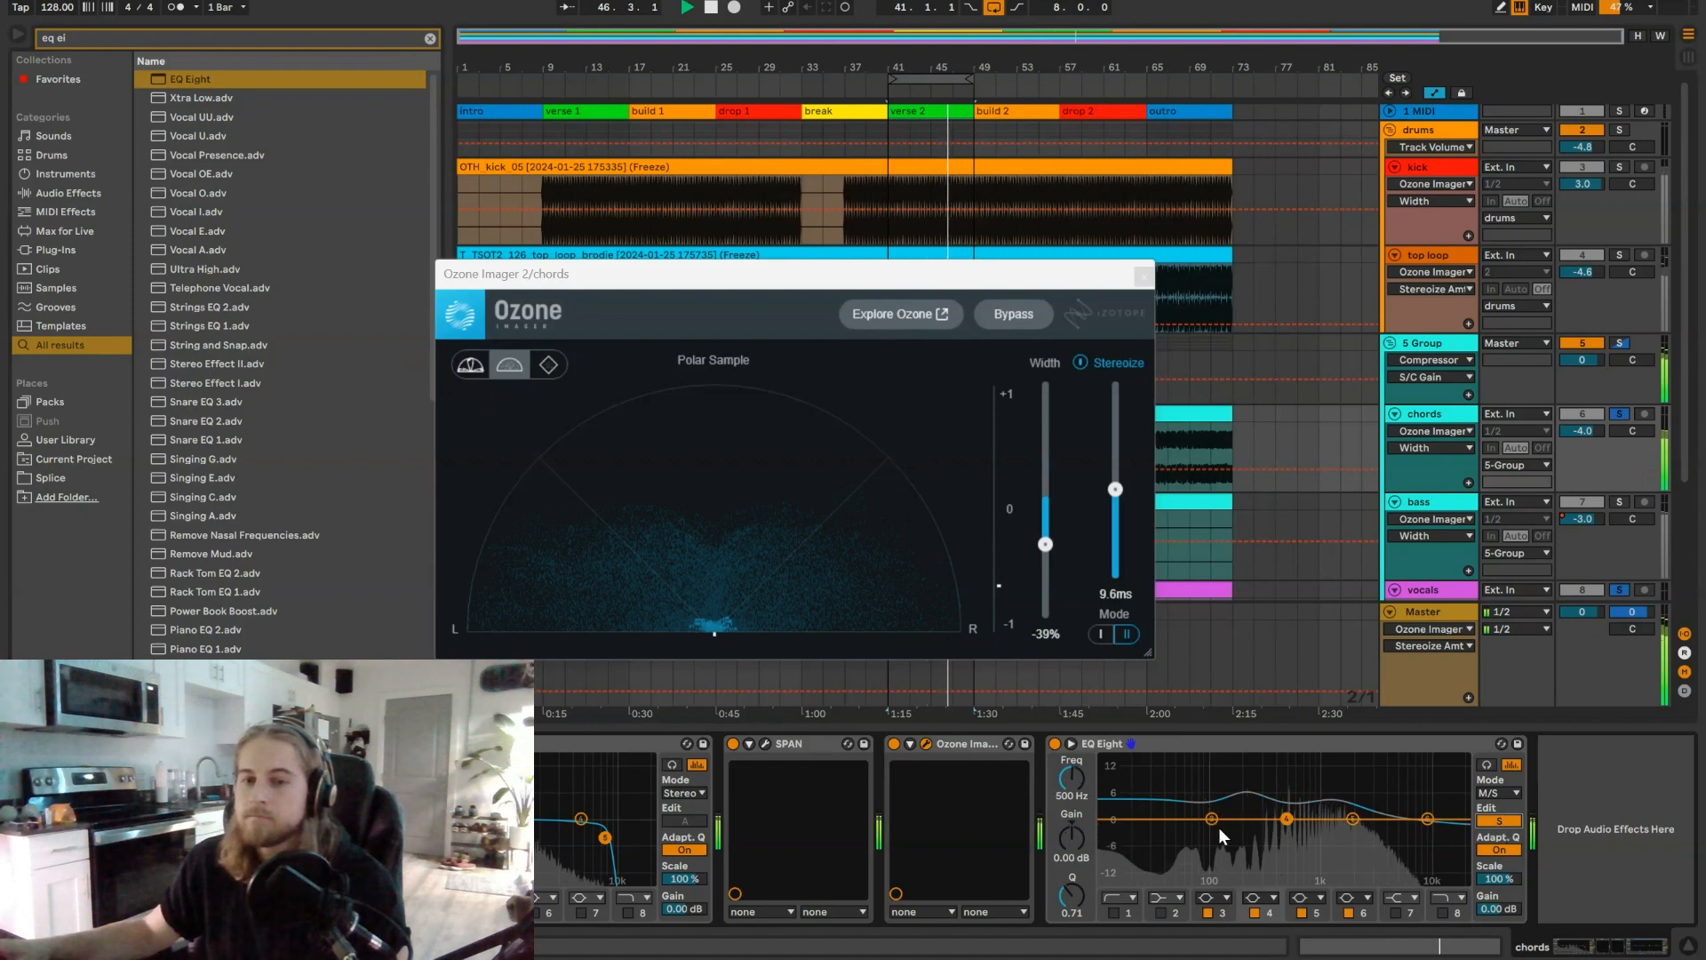
{"action": "left_click_drag", "start_coordinate": [1213, 819], "coordinate": [1215, 864]}
{"action": "left_click_drag", "start_coordinate": [1285, 819], "coordinate": [1430, 846]}
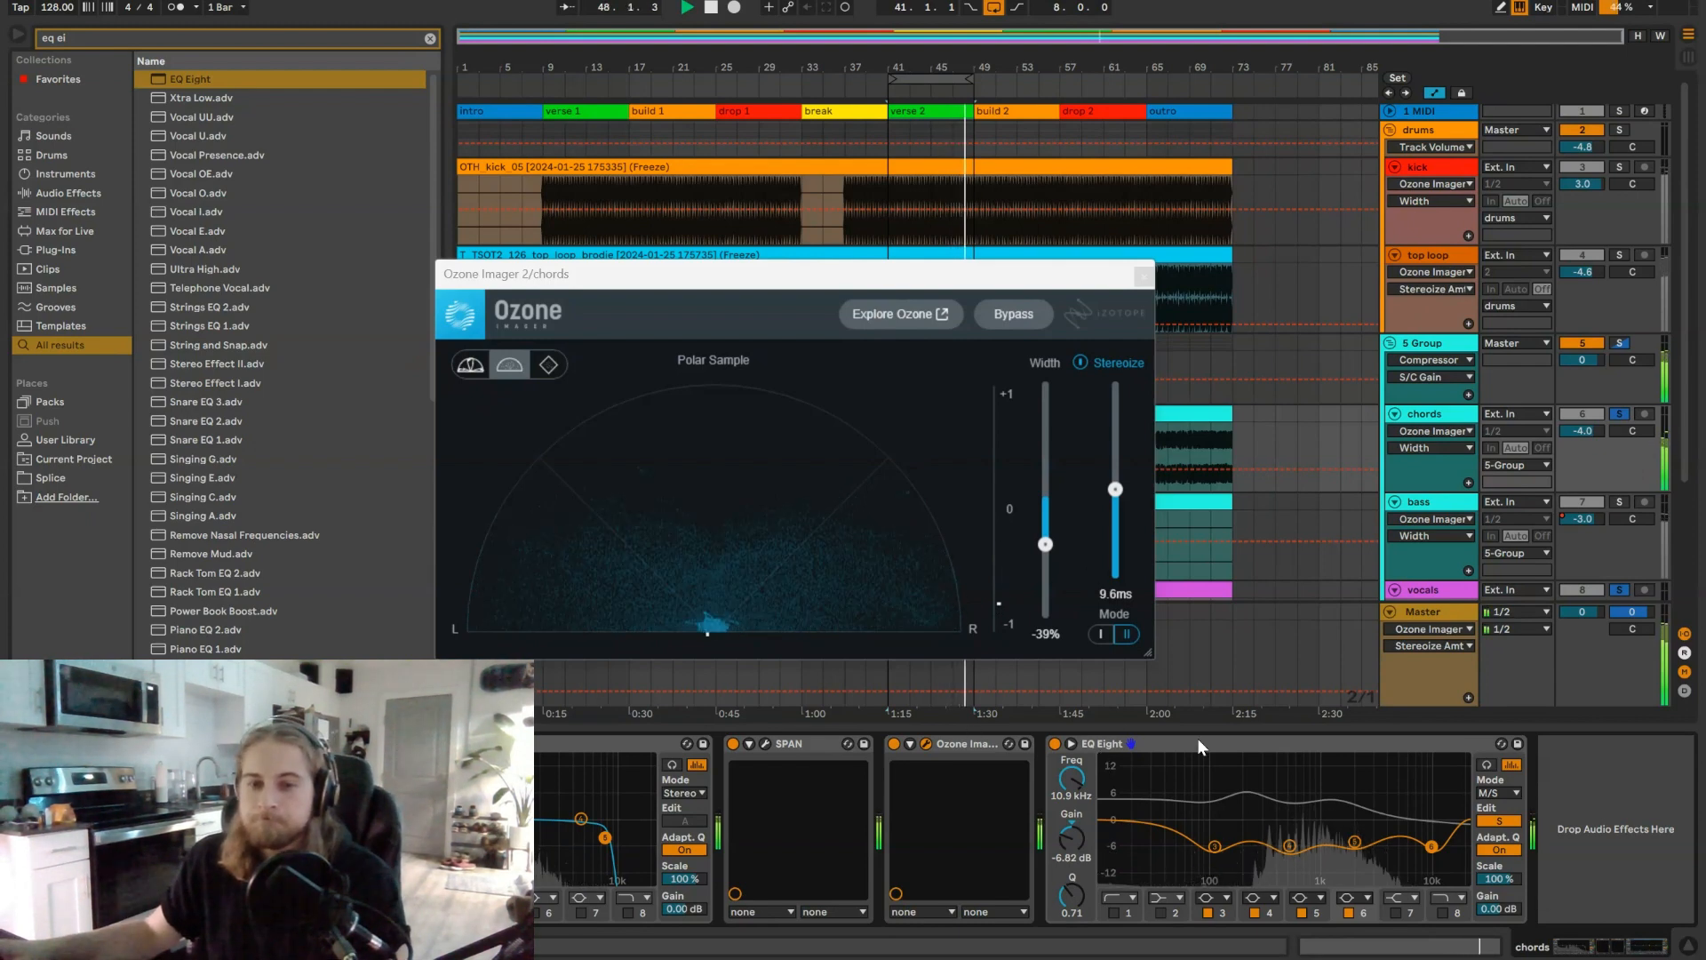
Step: Place the M/S EQ Eight before Ozone Imager 2 in the chords chain and compare the stereo image with the EQ off and on
{"action": "left_click_drag", "start_coordinate": [1197, 738], "coordinate": [875, 759]}
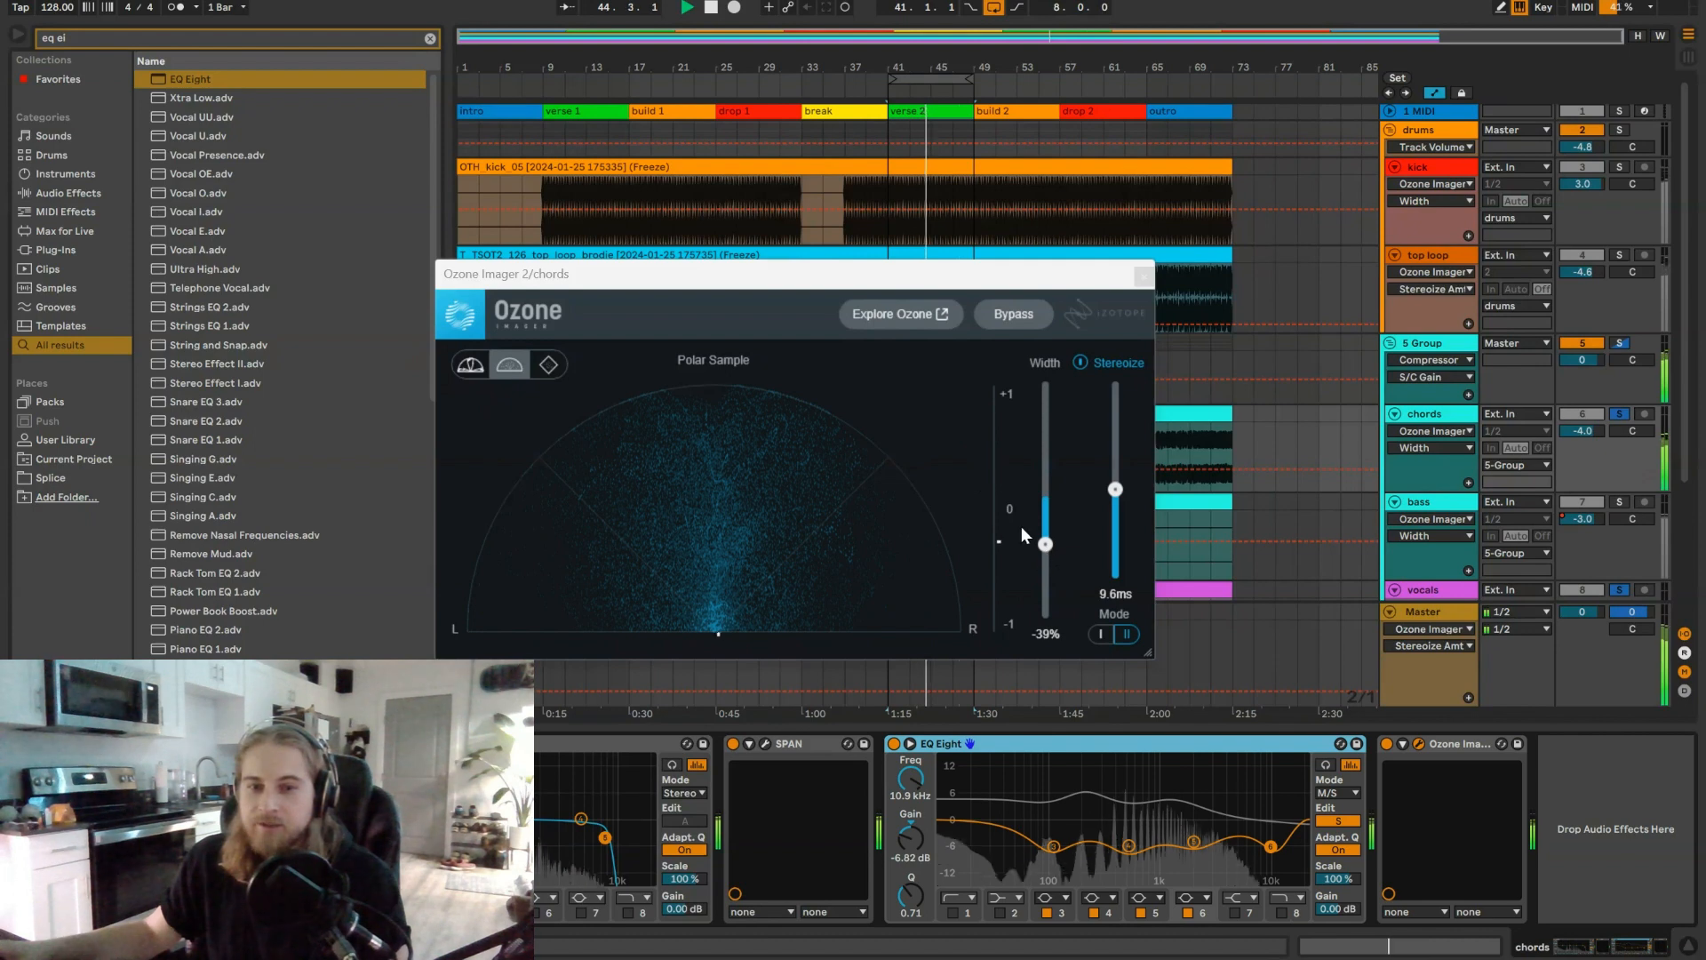
{"action": "left_click", "coordinate": [893, 744]}
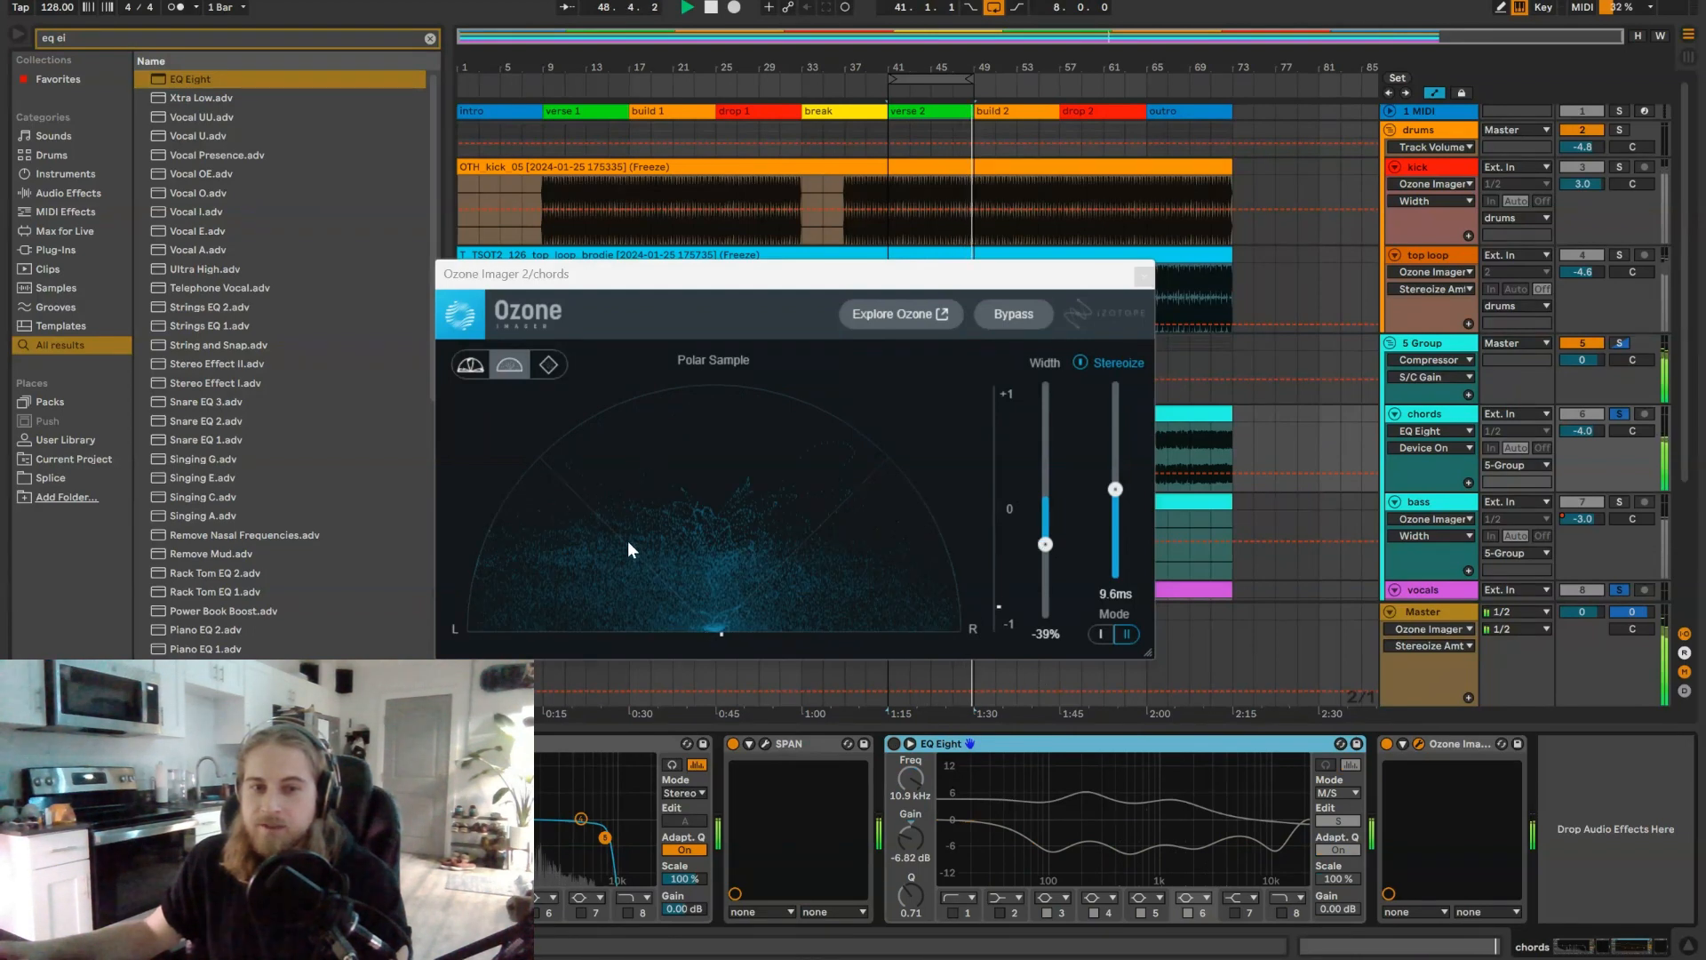
{"action": "left_click", "coordinate": [896, 744]}
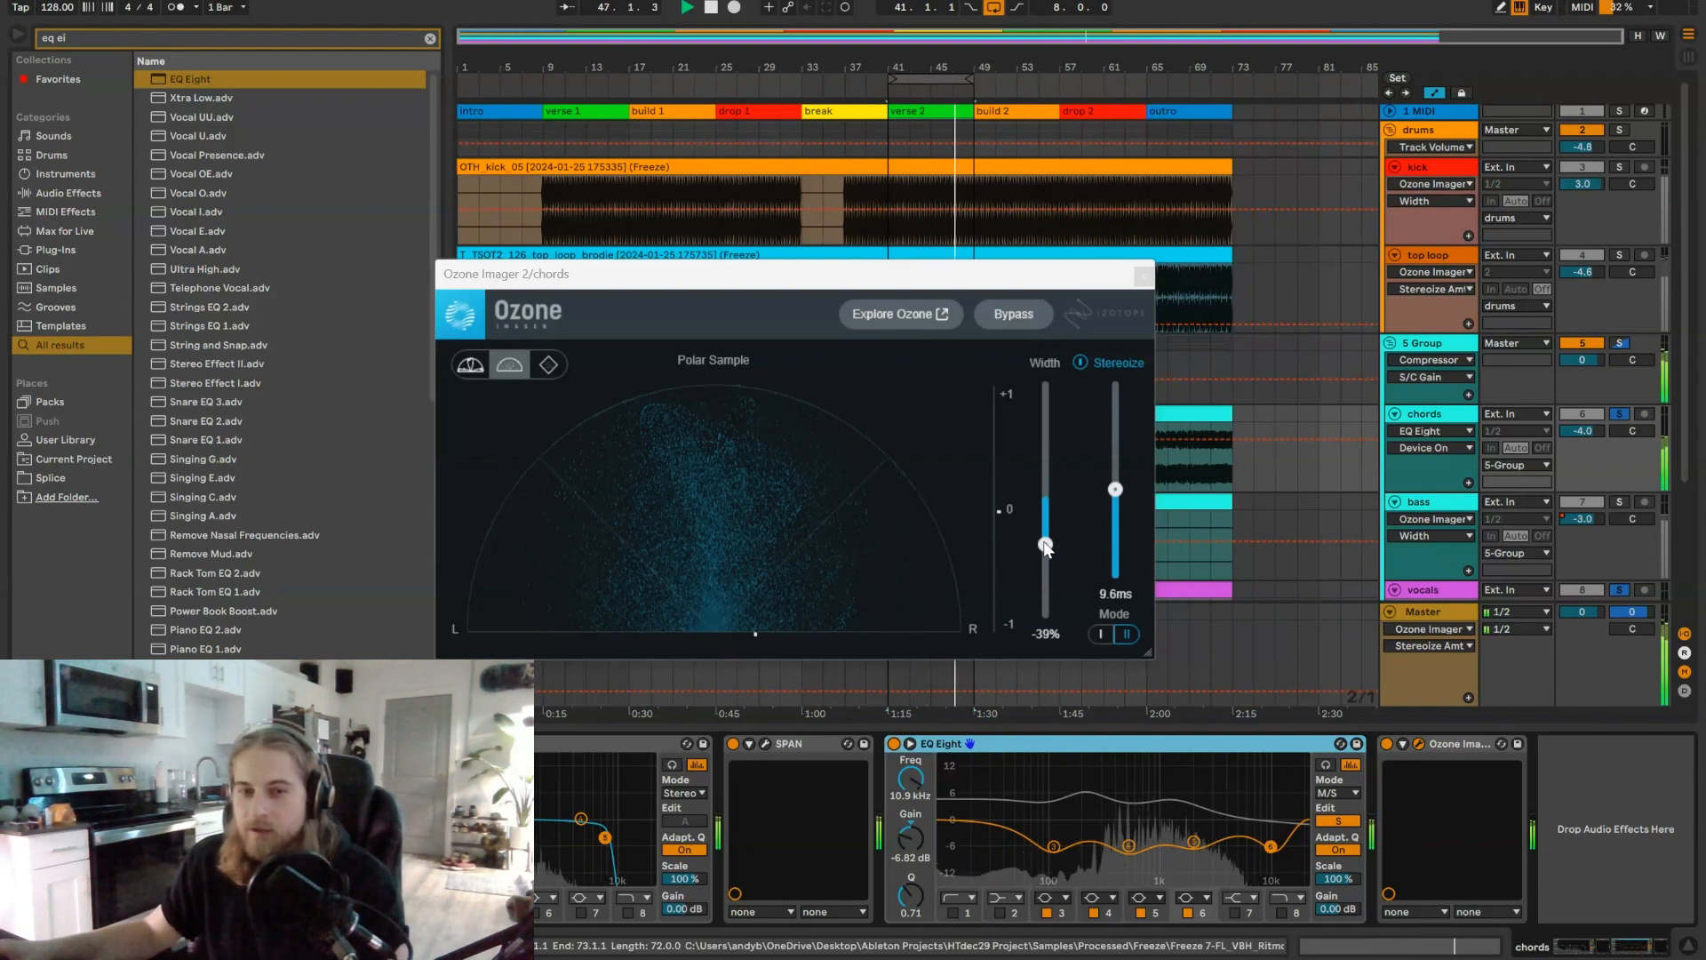
Step: Set the chords' Ozone Imager 2 Width to -33%, close its window and clear the track solos to hear the full mix
{"action": "mouse_move", "coordinate": [1045, 546]}
{"action": "left_mouse_down"}
{"action": "mouse_move", "coordinate": [1040, 521]}
{"action": "mouse_move", "coordinate": [1038, 541]}
{"action": "left_mouse_up"}
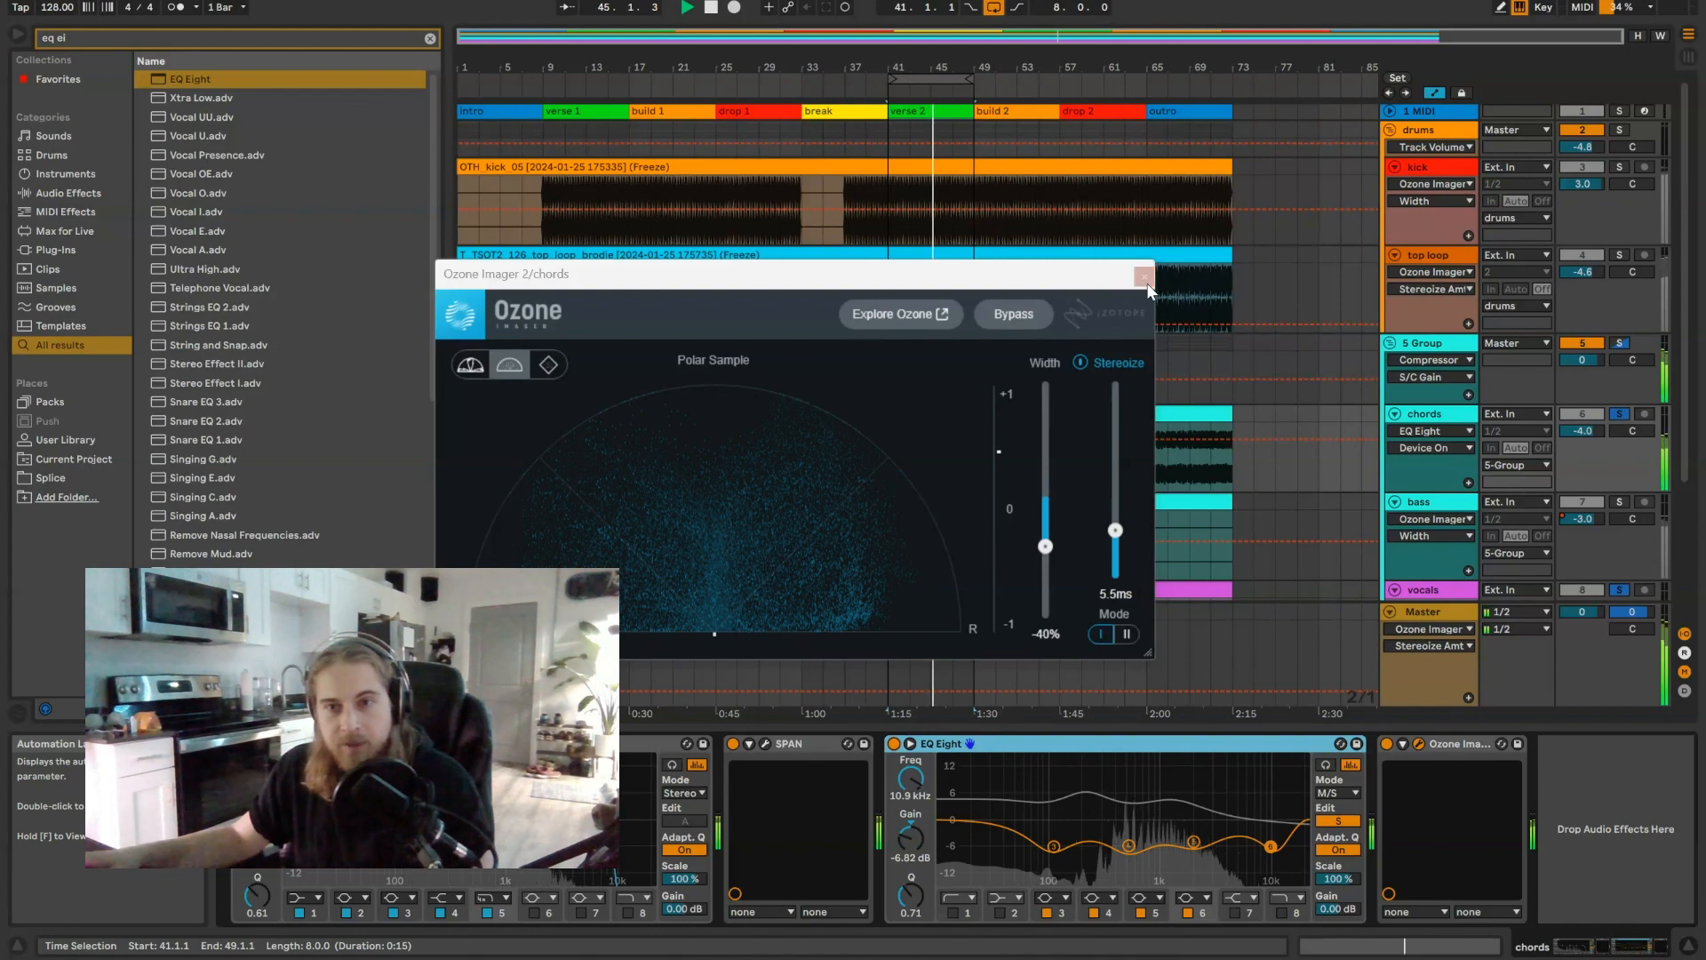
{"action": "left_click", "coordinate": [1145, 278]}
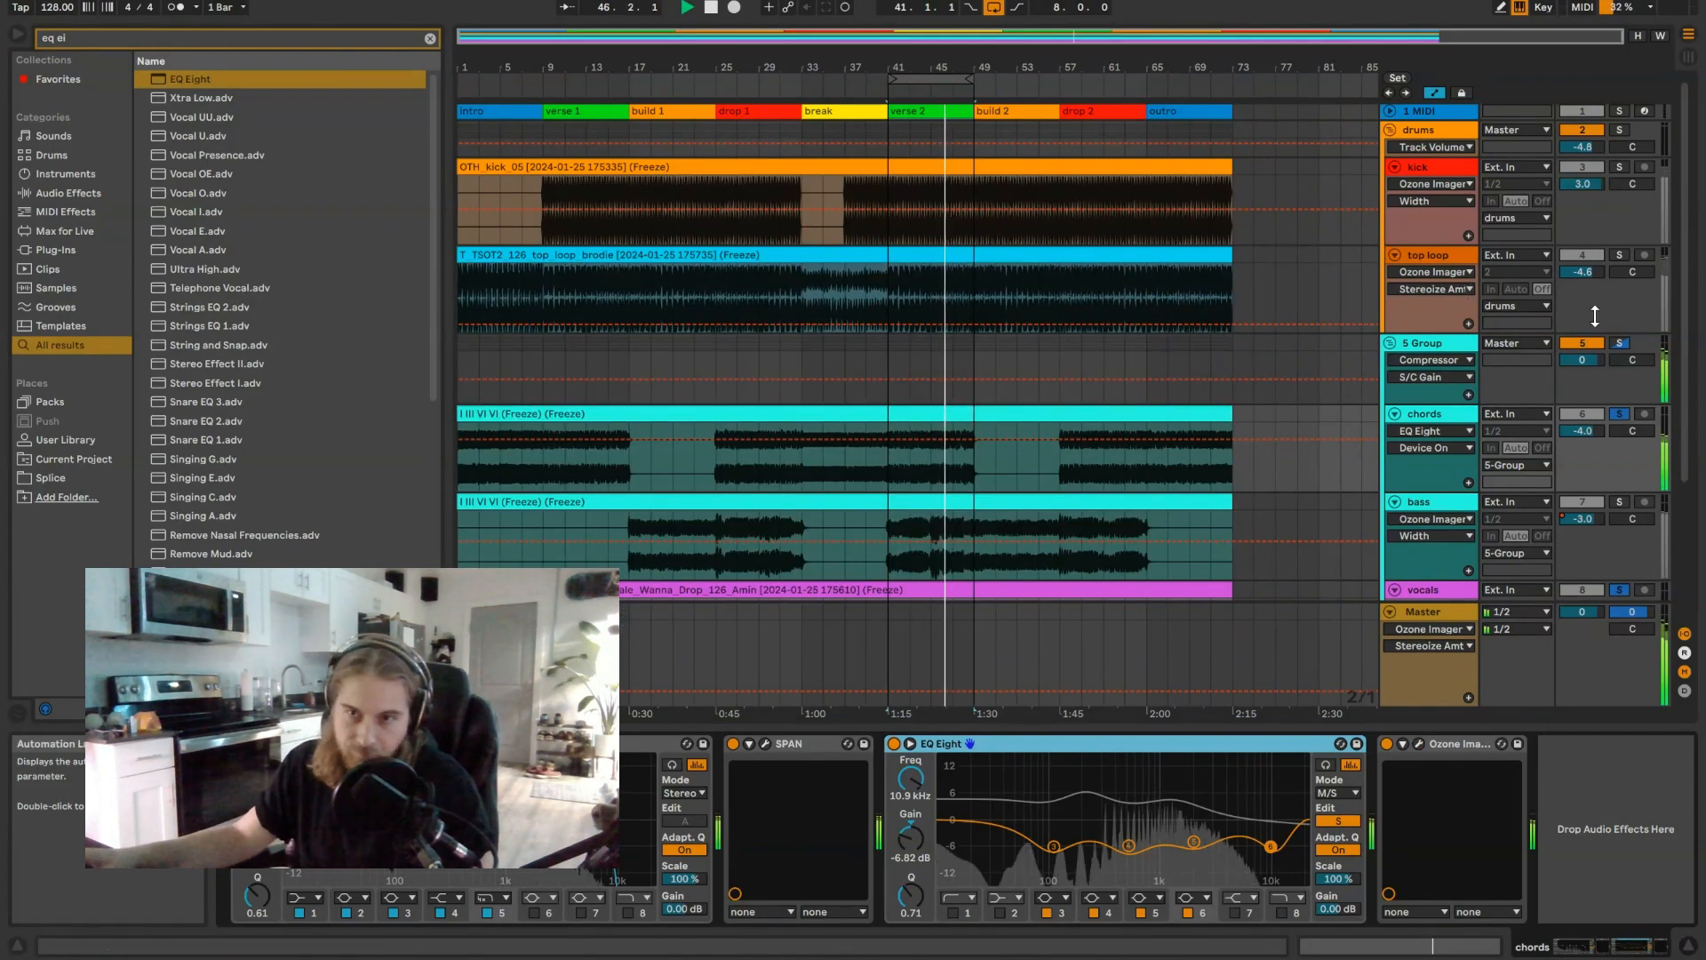
{"action": "left_click", "coordinate": [1622, 587]}
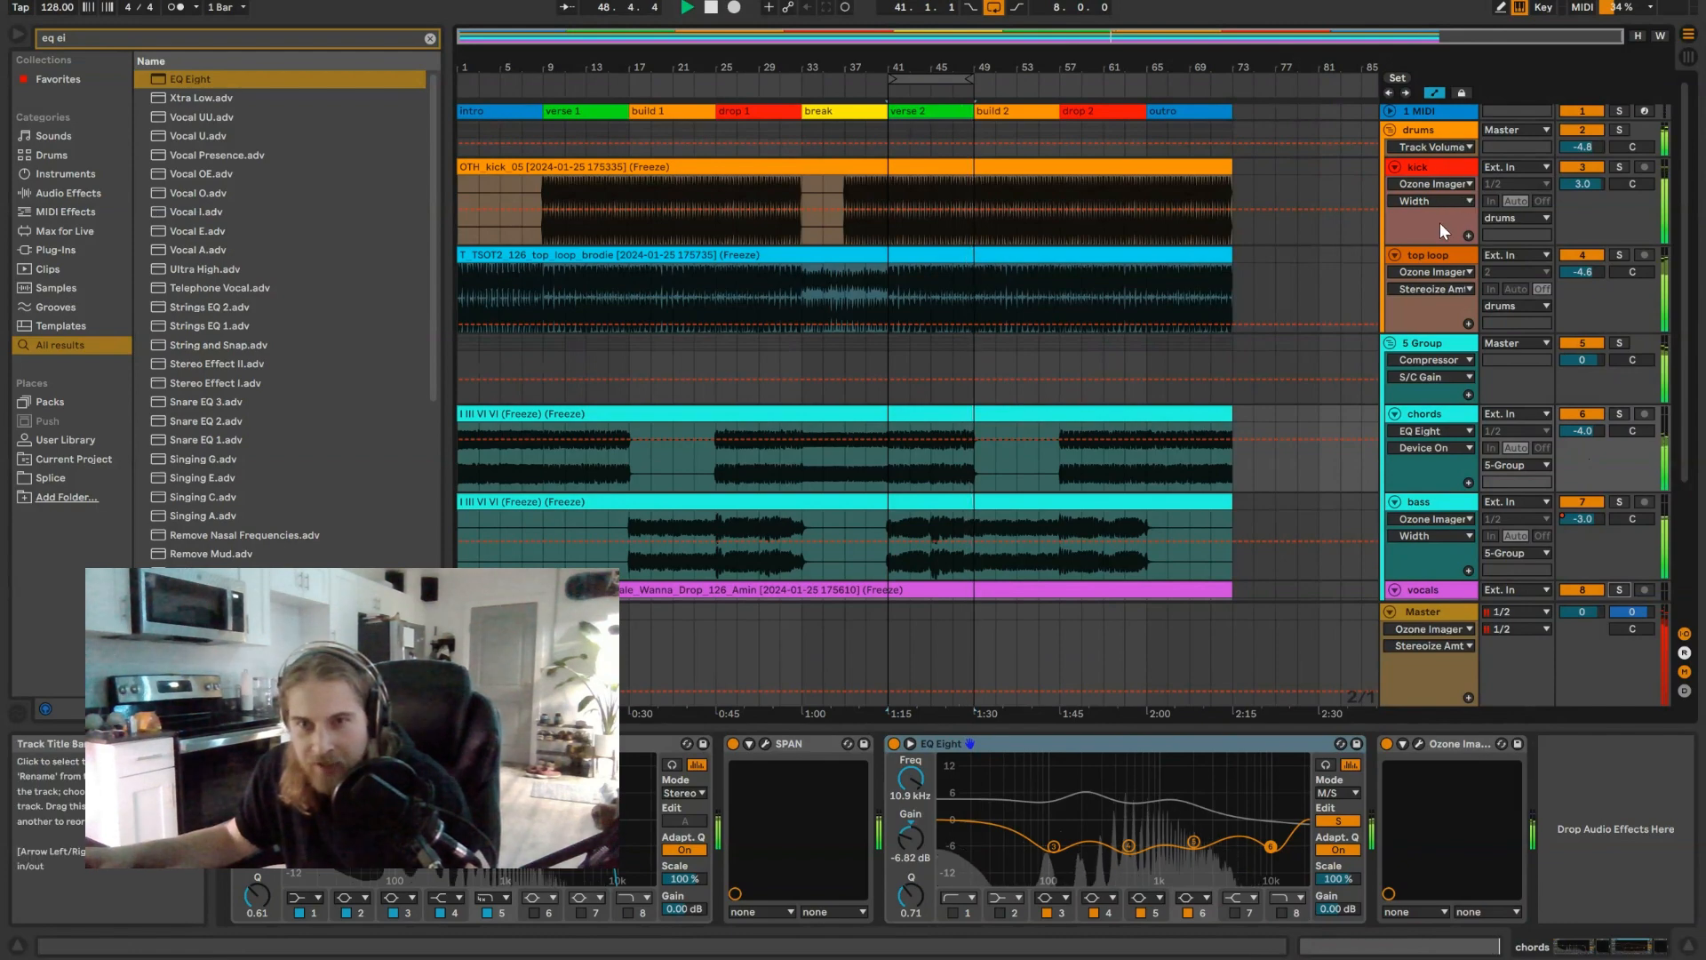
Step: Examine the stereo images of the top loop and the Master in Ozone Imager 2, and turn off the arrangement loop
{"action": "left_click", "coordinate": [1425, 252]}
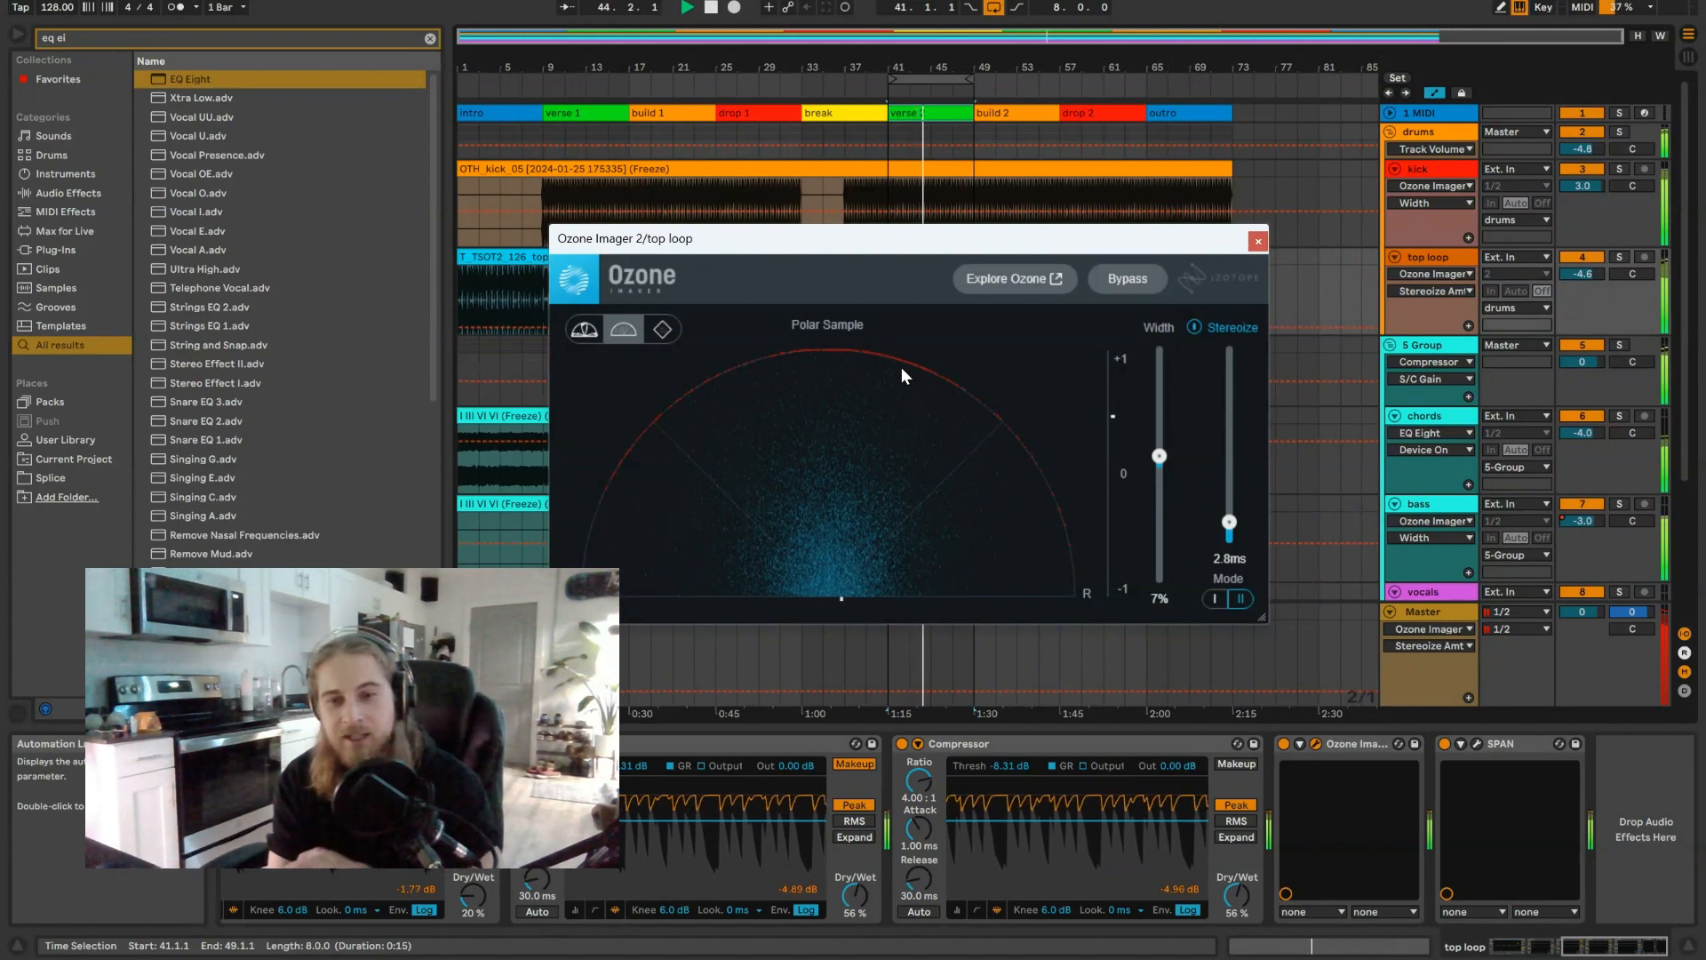
{"action": "left_click", "coordinate": [1476, 745]}
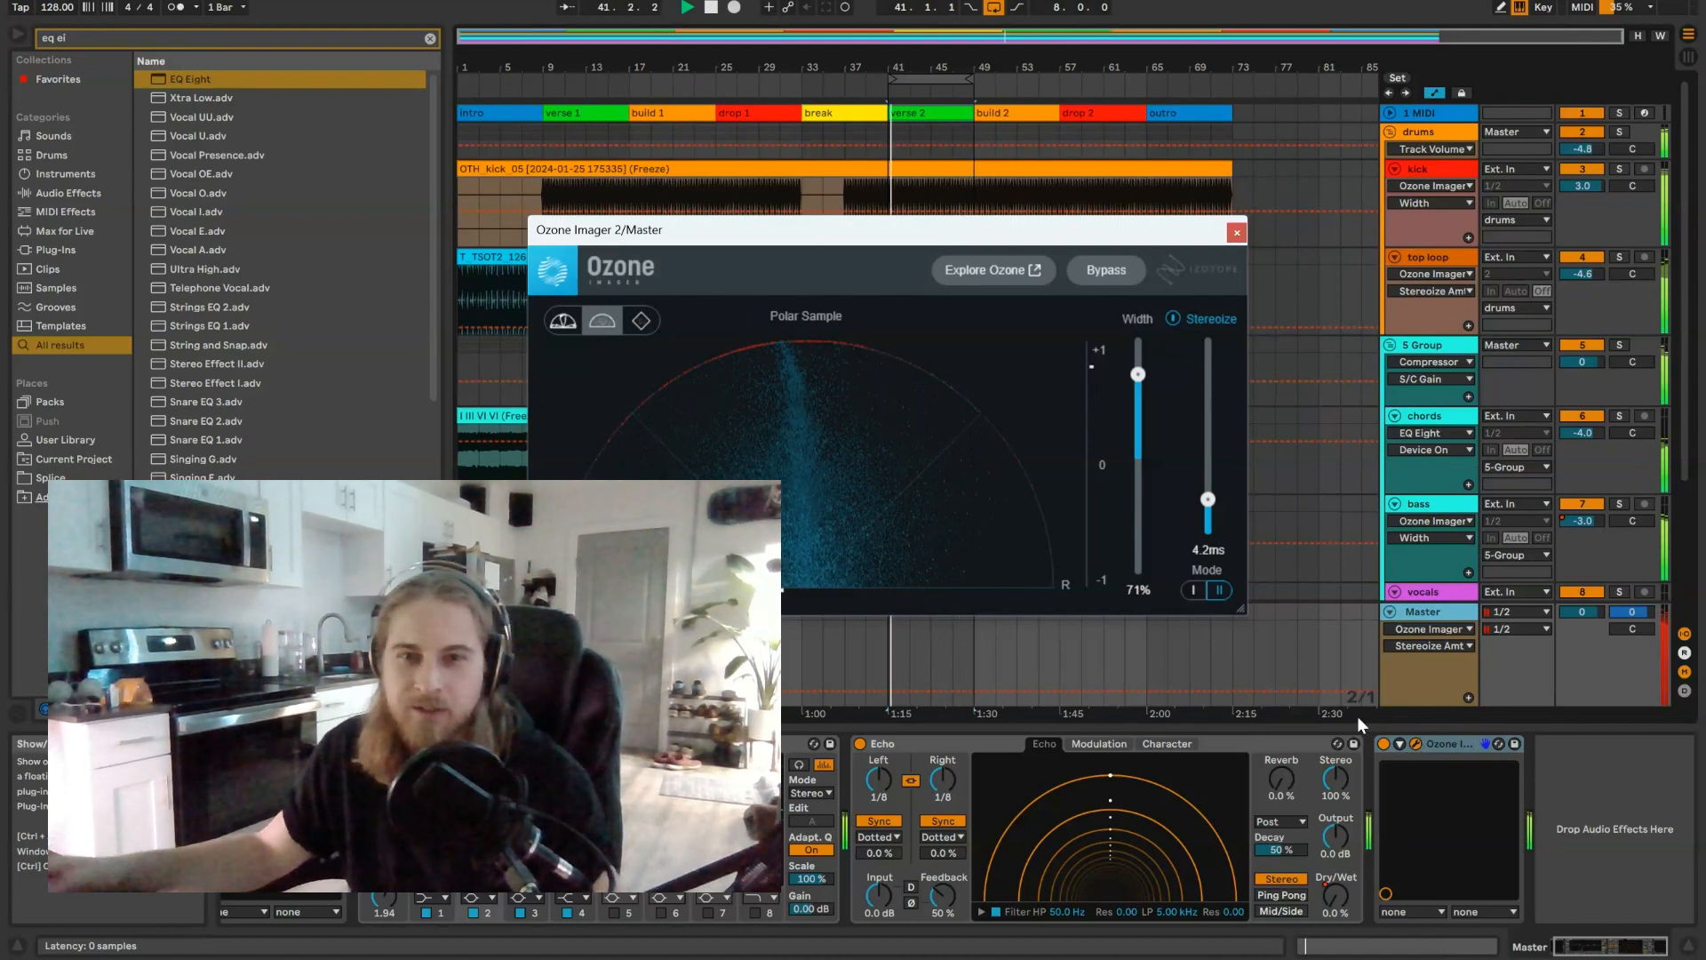
{"action": "left_click", "coordinate": [994, 11]}
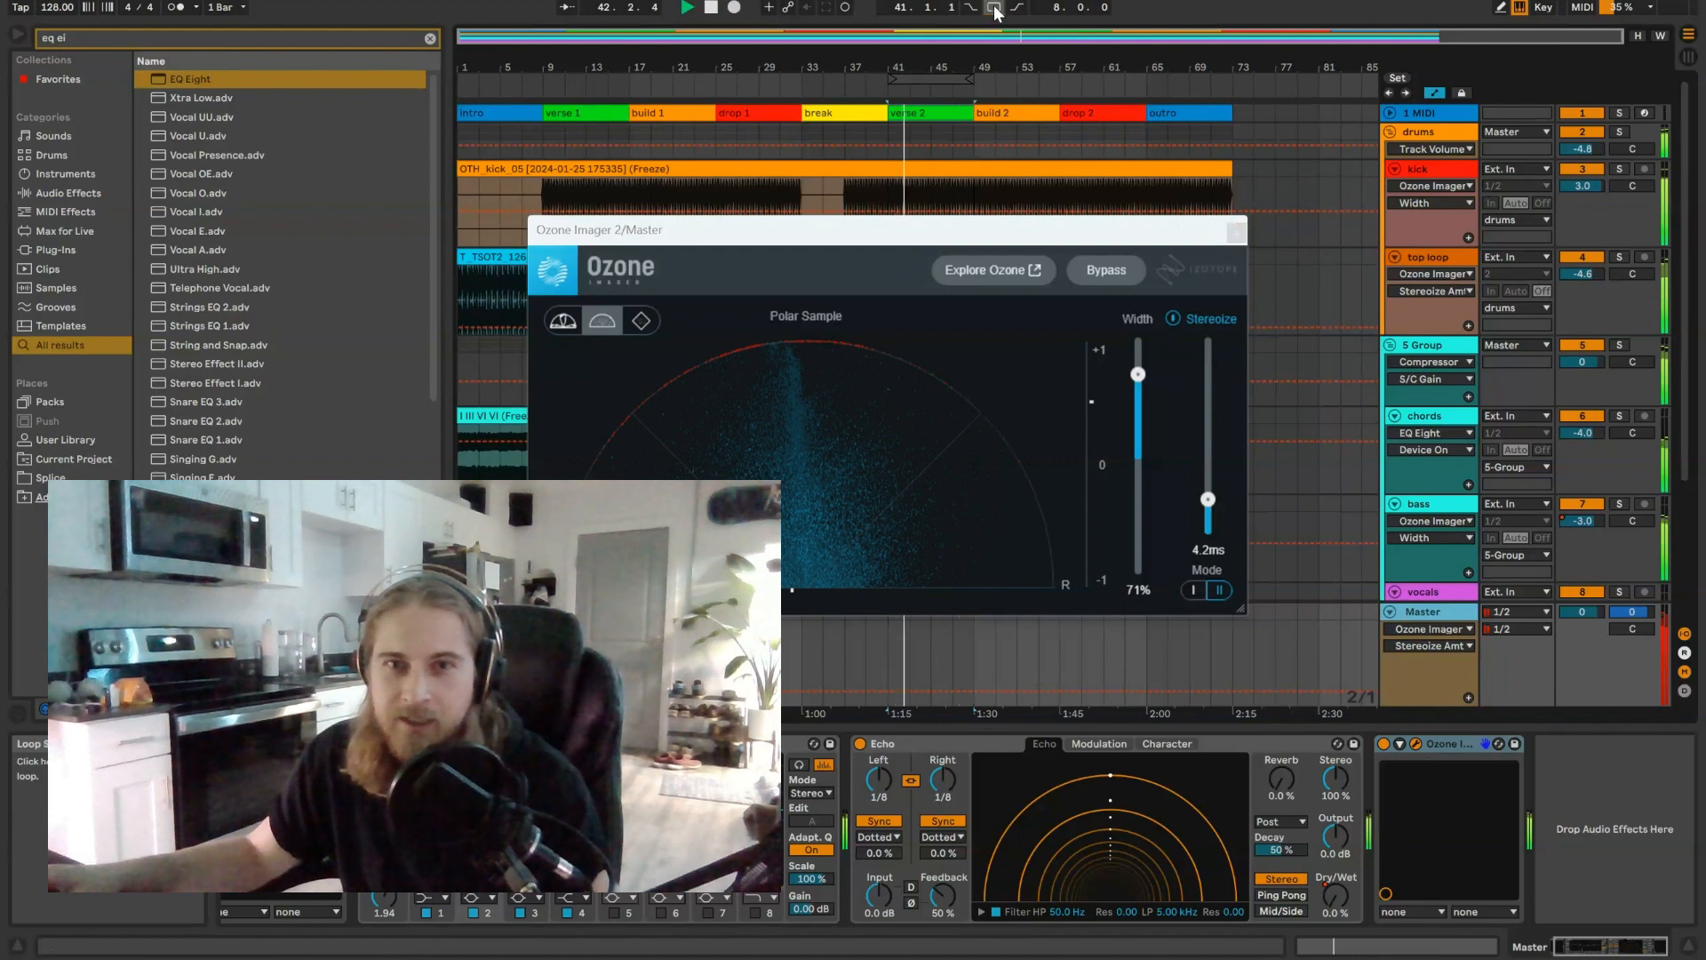